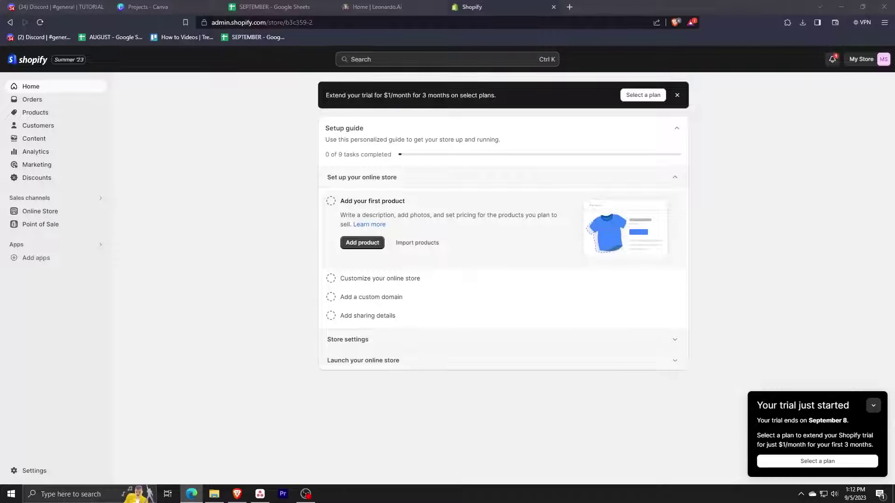
Open the Shopify App Store home page from the Add apps recommendations
key("alt+Tab")
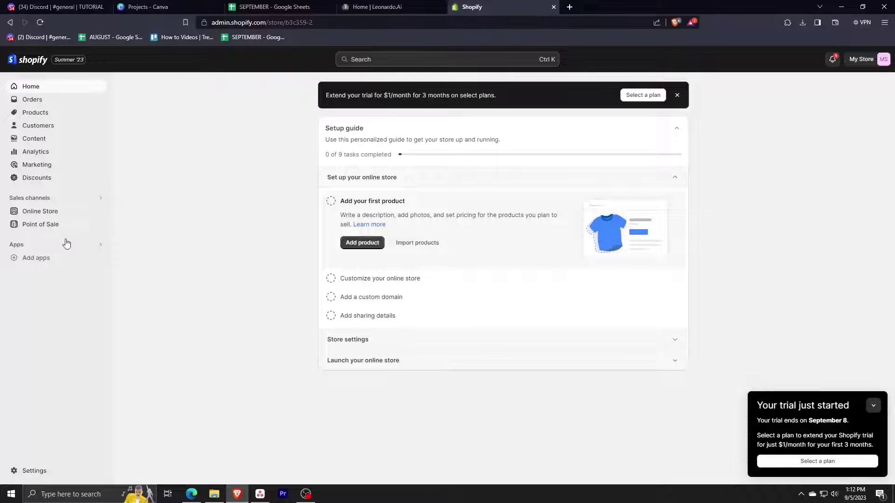
left_click(62, 264)
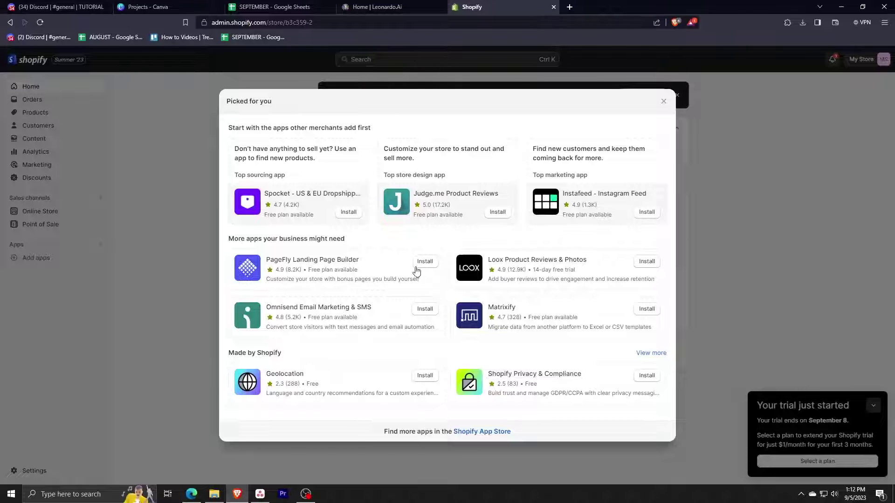
left_click(477, 432)
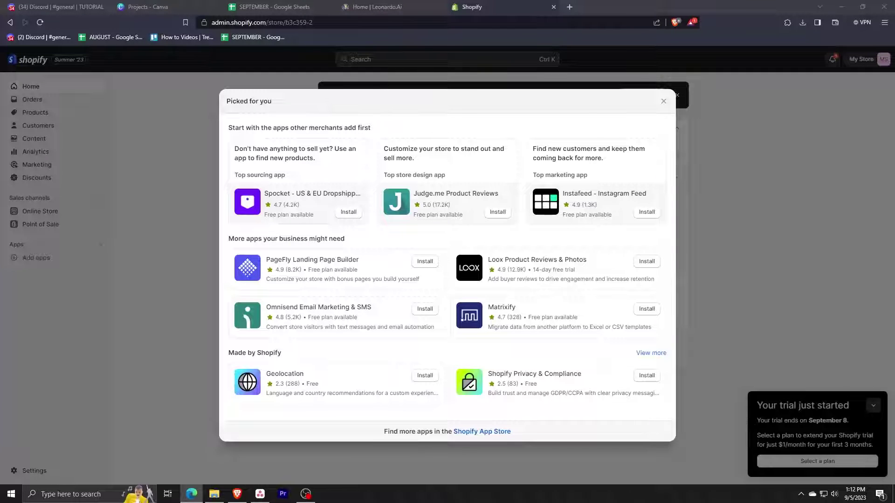
left_click(338, 115)
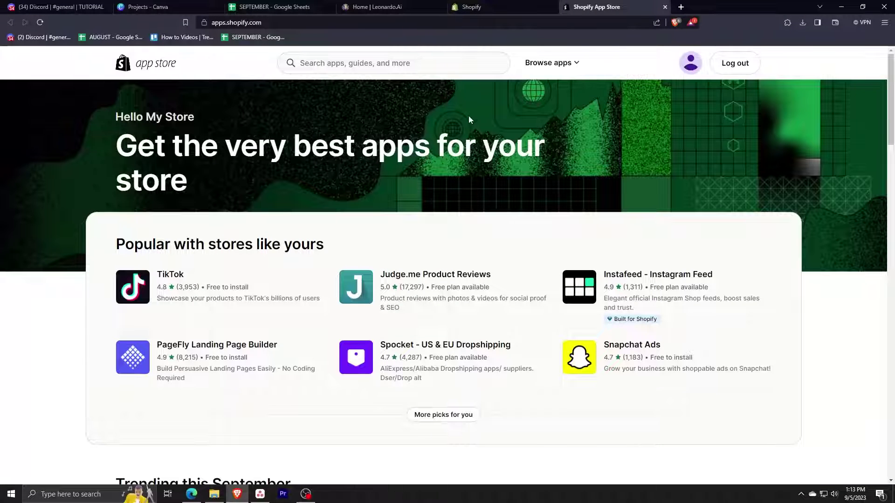
Search the Shopify App Store for 'shopify email'
left_click(357, 62)
type("s")
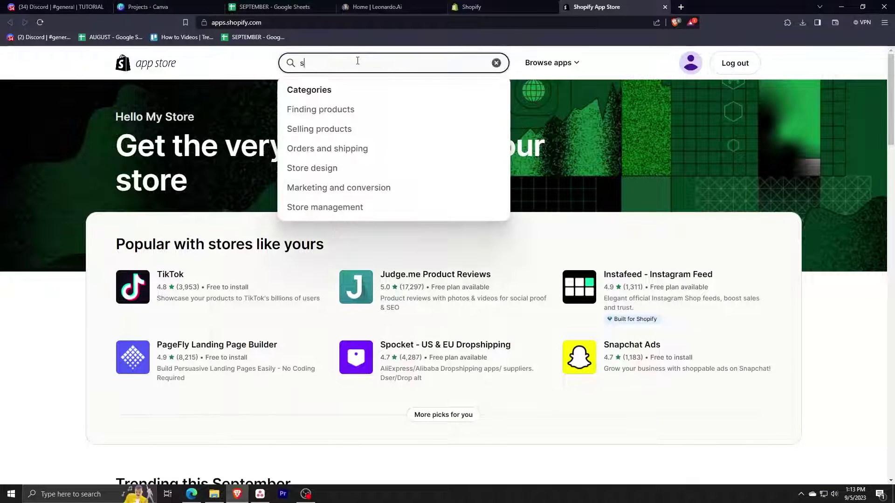
type("hopify")
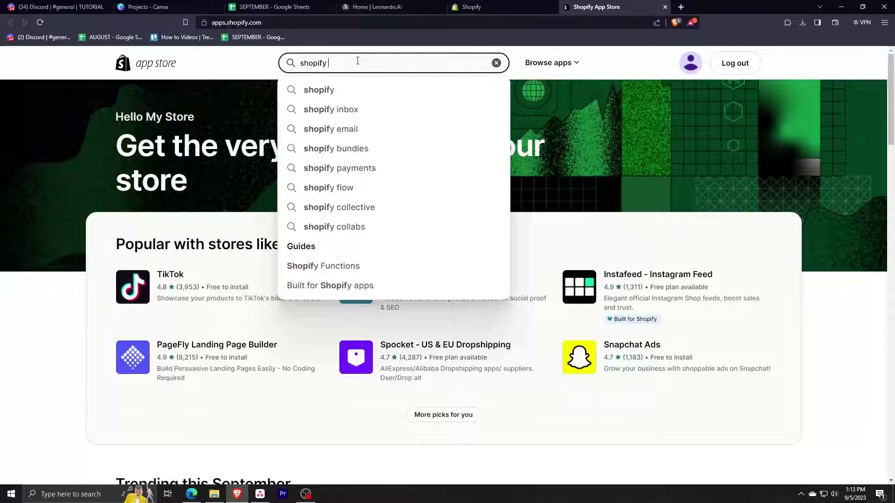
left_click(346, 130)
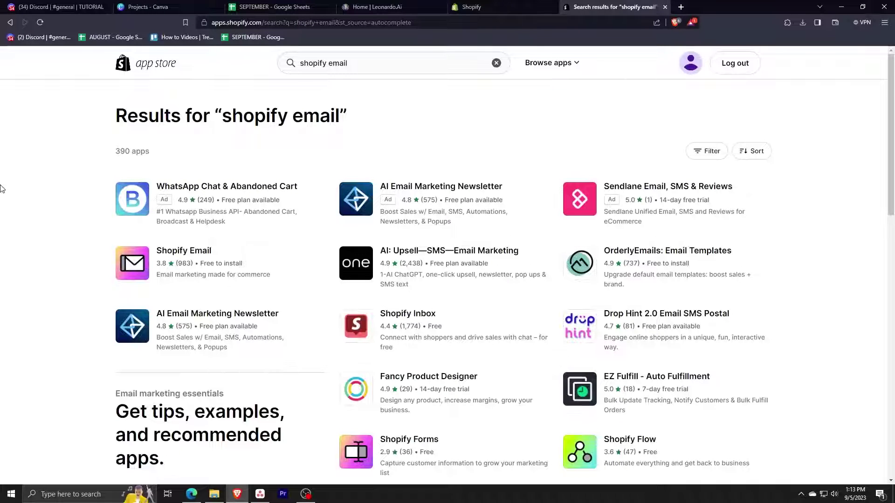
Open the Shopify Email app listing from the 390 search results
scroll(235, 226, "down", 3)
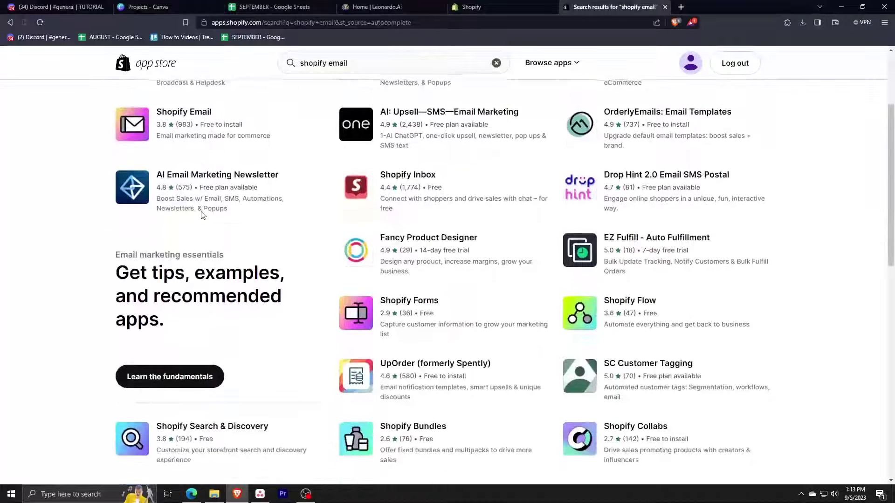
scroll(203, 214, "up", 2)
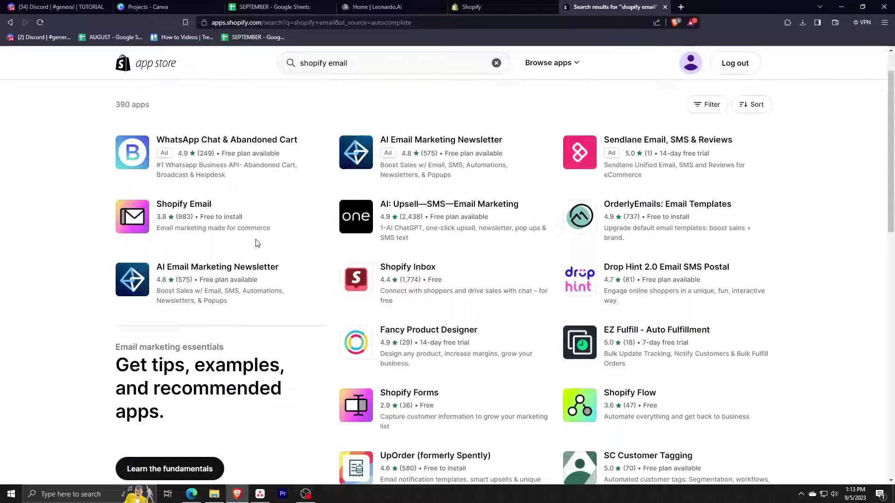
scroll(256, 249, "down", 1)
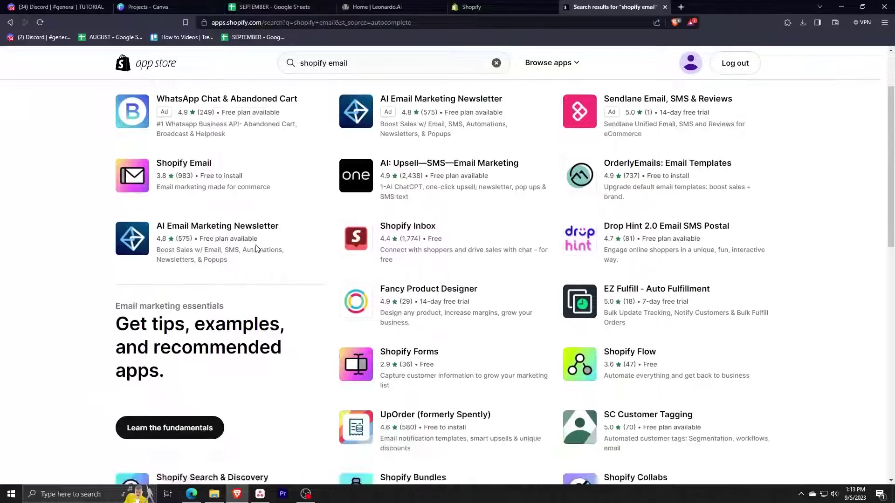
scroll(256, 249, "down", 1)
scroll(258, 247, "down", 2)
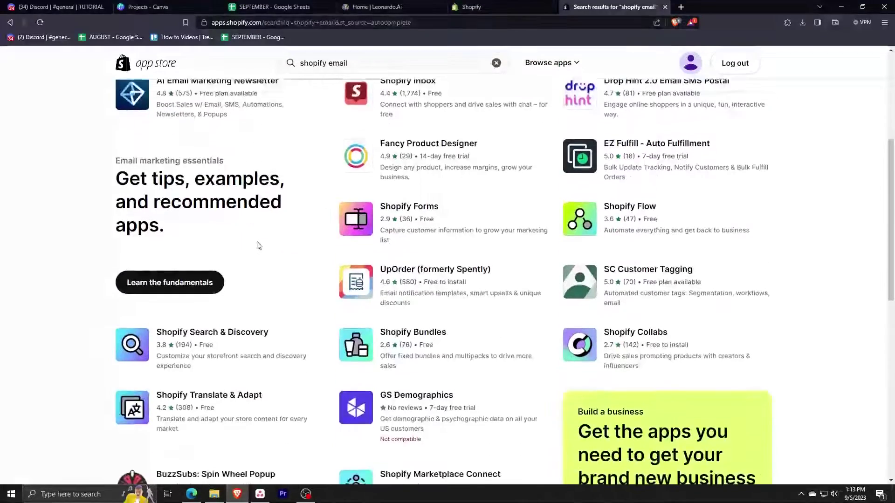
scroll(258, 244, "down", 4)
scroll(259, 242, "down", 5)
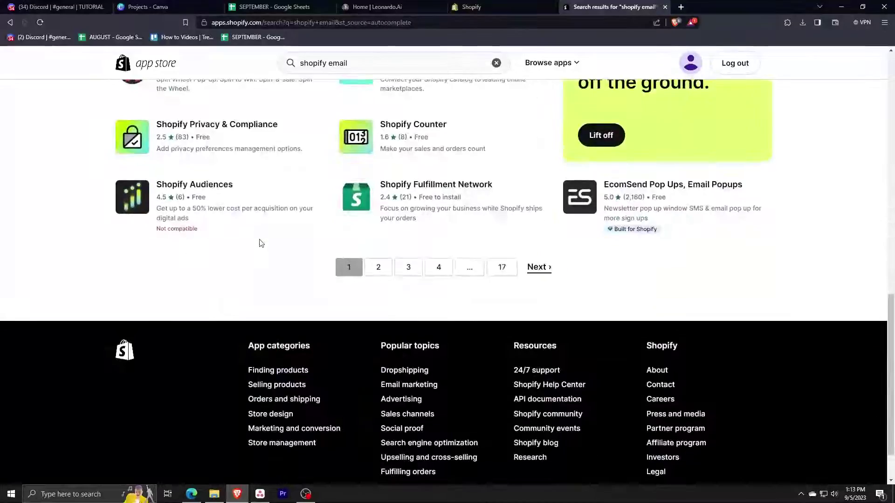
scroll(258, 243, "up", 15)
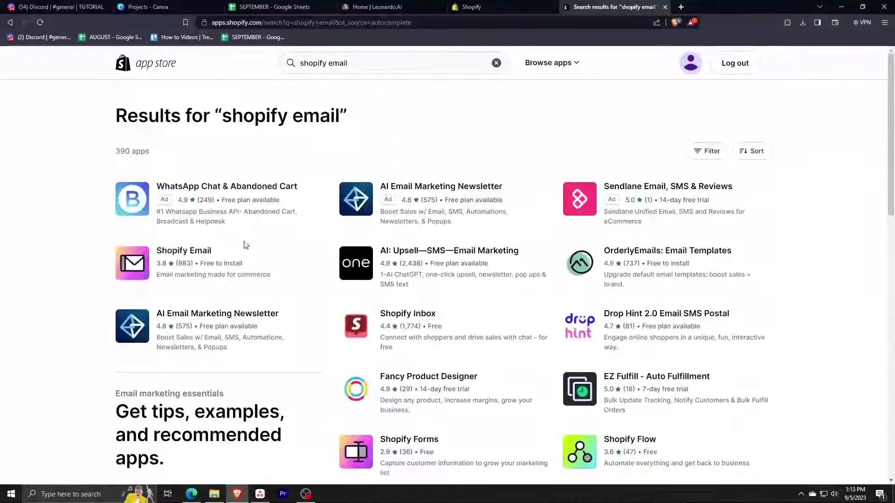
left_click(194, 256)
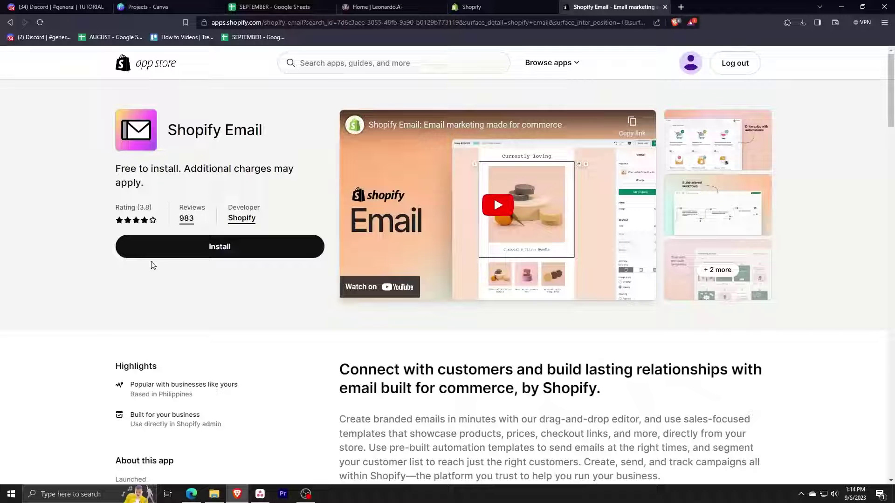
Start installing the free Shopify Email app, reviewing its pricing and 3.8-star reviews
left_click(199, 253)
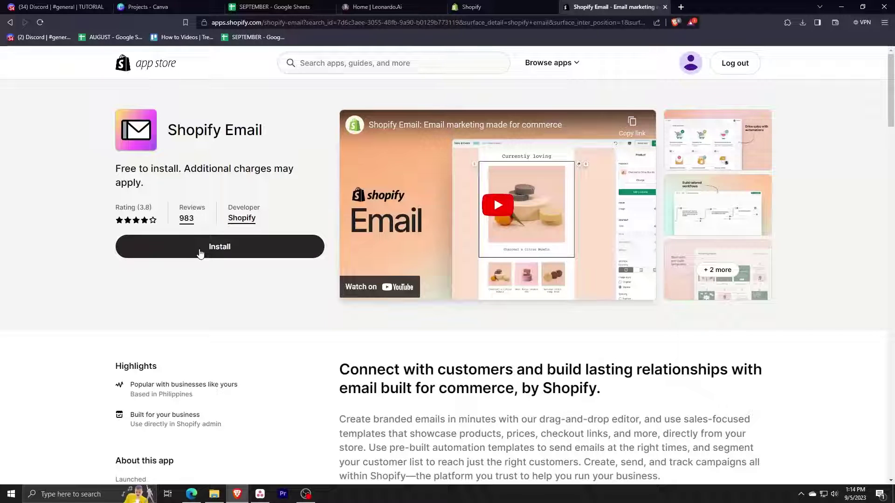
scroll(262, 249, "down", 3)
scroll(263, 249, "down", 7)
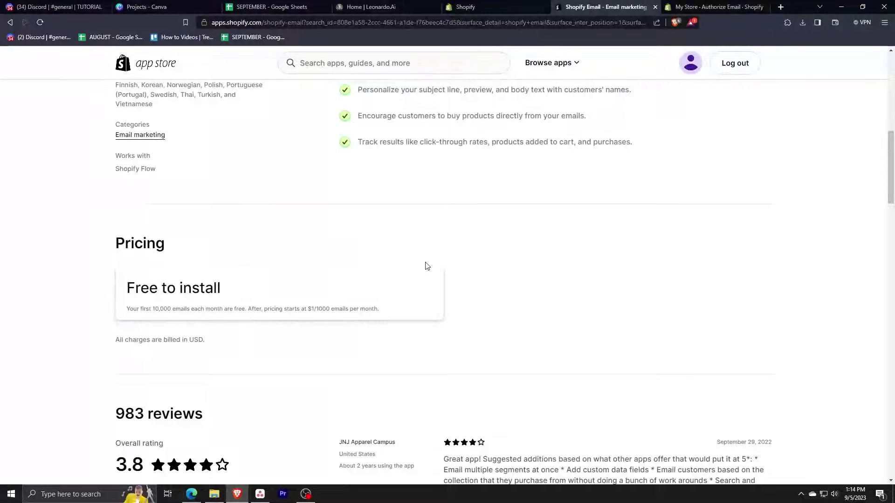
left_click_drag(116, 247, 179, 248)
left_click(85, 297)
left_click(192, 494)
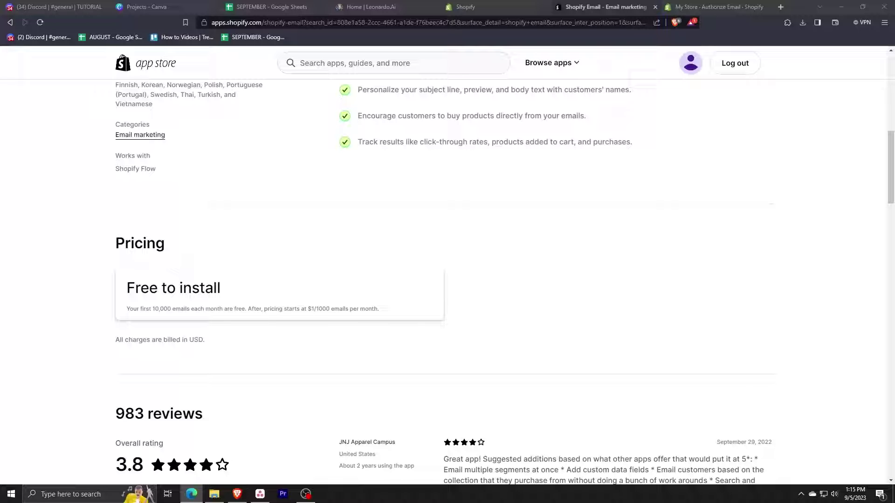
scroll(437, 246, "up", 10)
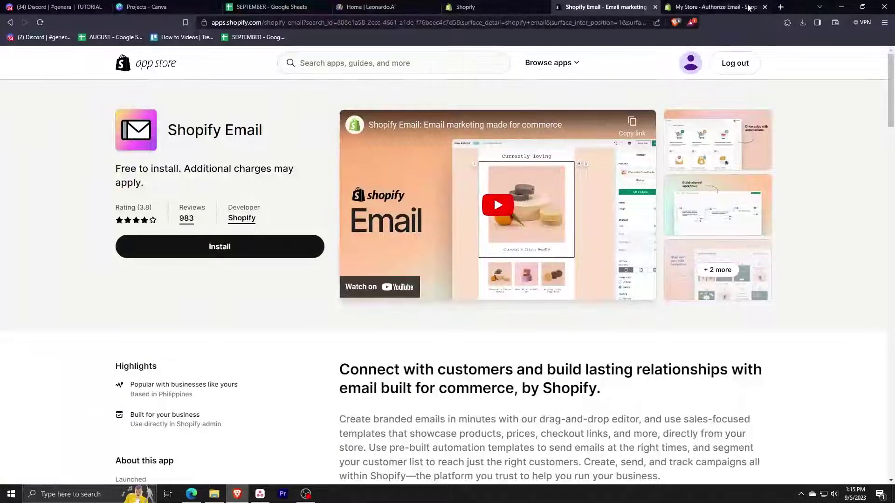
Approve the Email app's store permissions and confirm Install app for Shopify Email
left_click(705, 4)
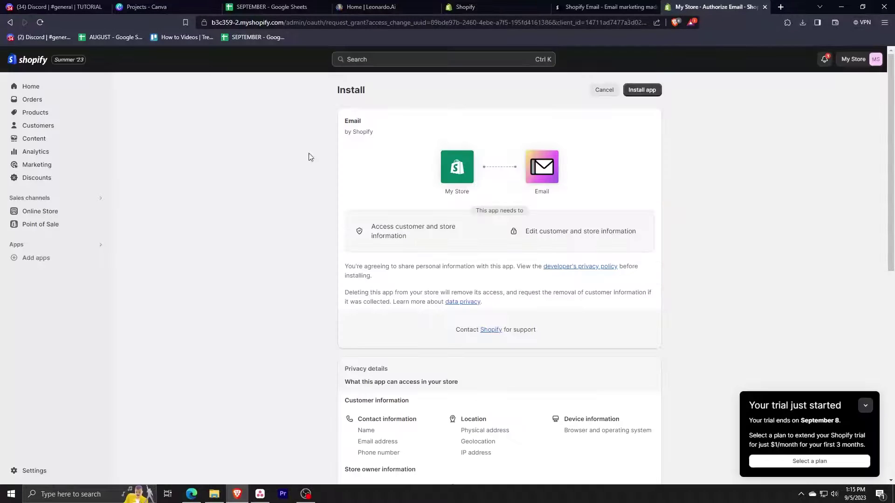
left_click(638, 93)
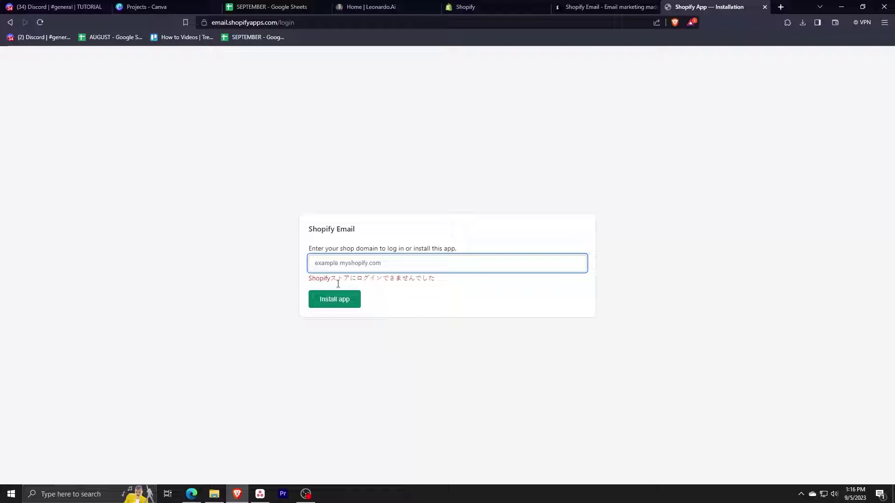
left_click(328, 301)
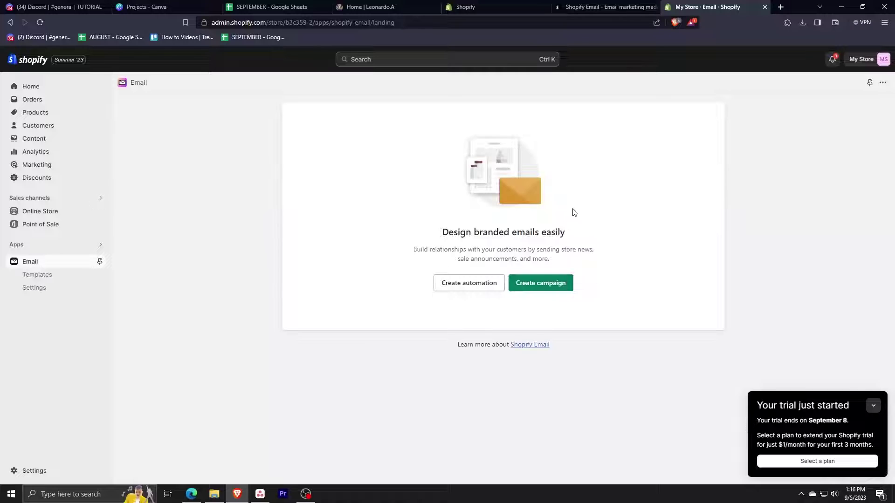
Bring up the Email campaign Get started page listing 33 templates
key("alt+Tab")
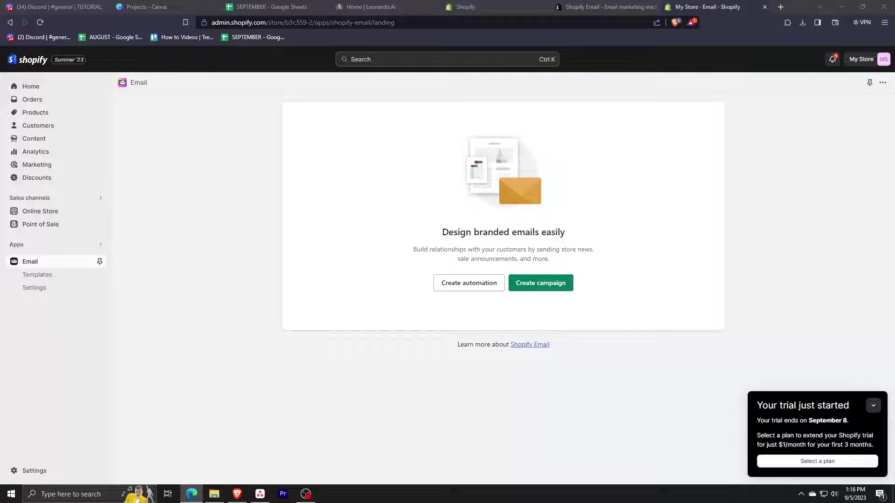
left_click(408, 241)
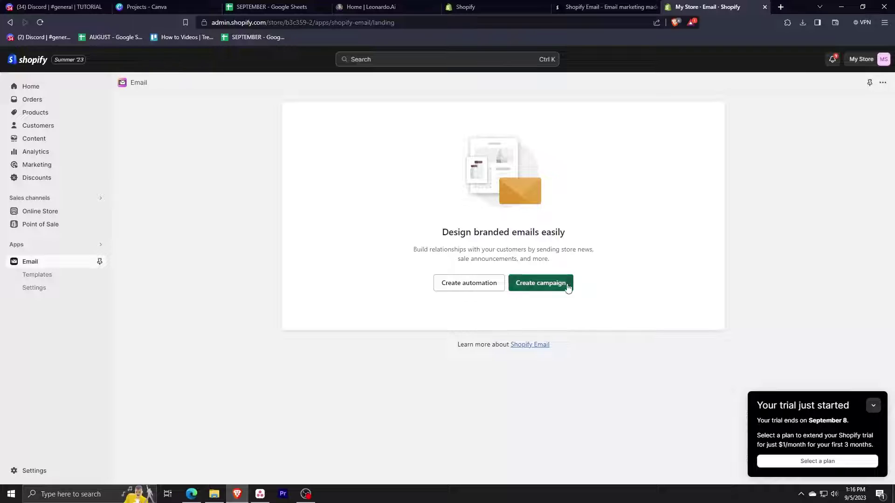
left_click(540, 289)
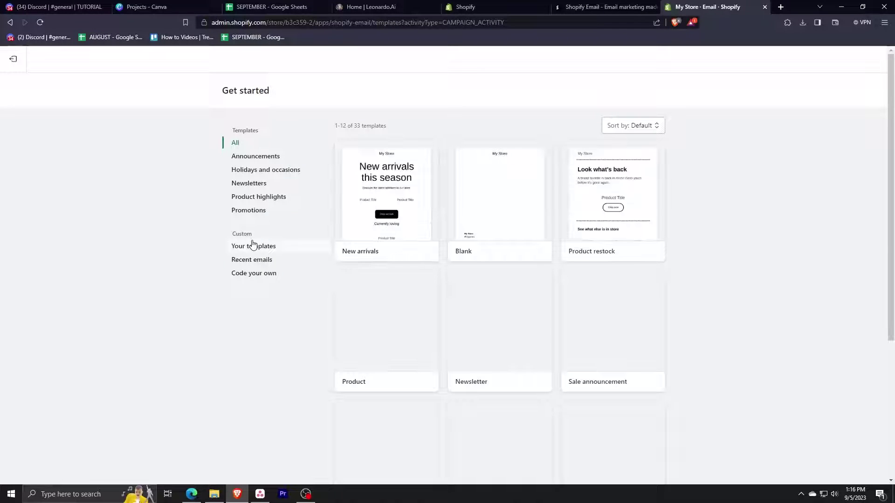
key("alt+Tab")
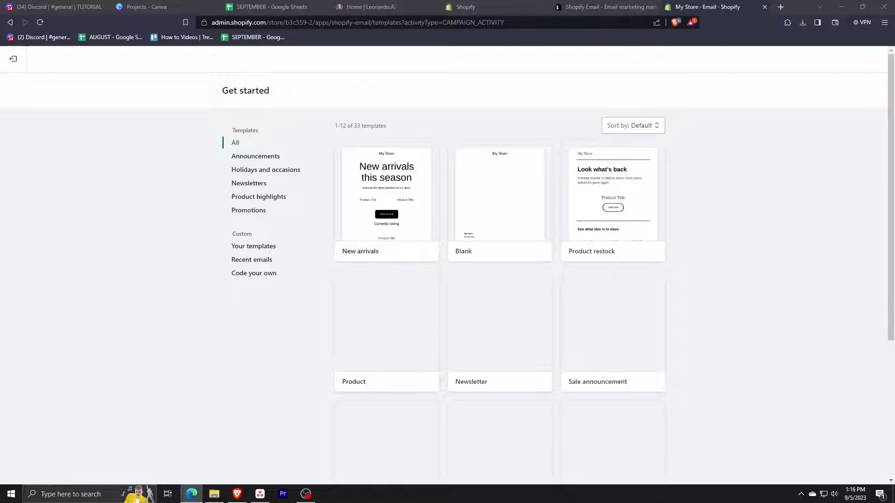
left_click(439, 247)
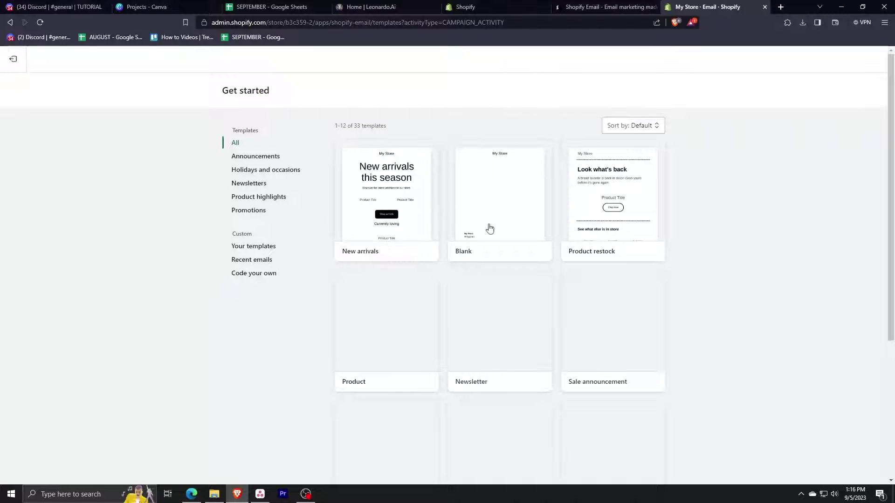
scroll(368, 248, "down", 1)
scroll(482, 270, "down", 1)
scroll(481, 270, "up", 2)
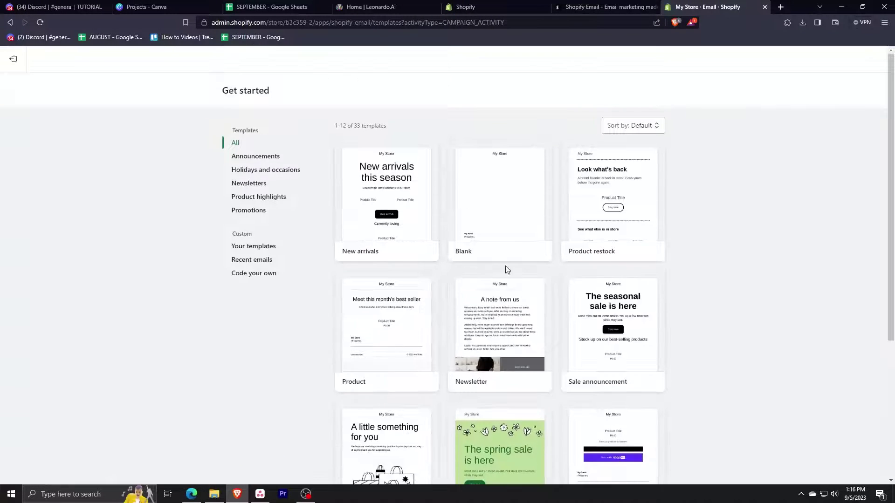
scroll(437, 263, "down", 1)
scroll(420, 247, "up", 1)
key("alt+Tab")
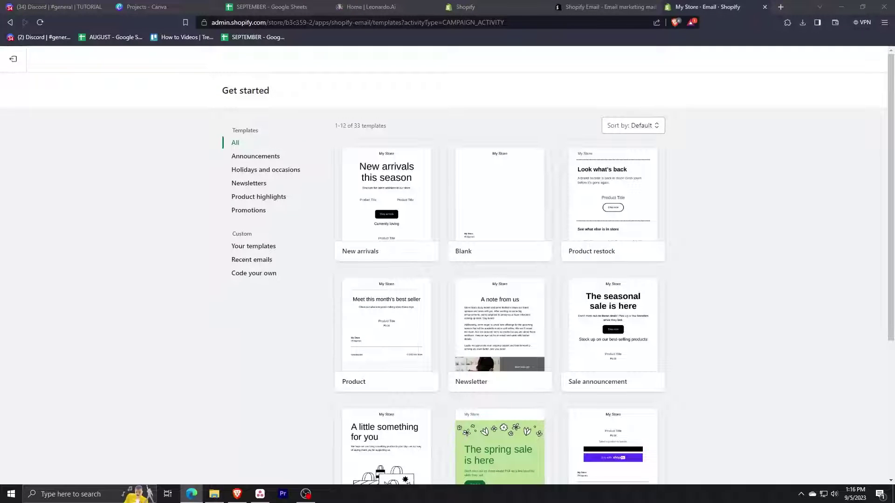
left_click(404, 262)
scroll(404, 261, "down", 2)
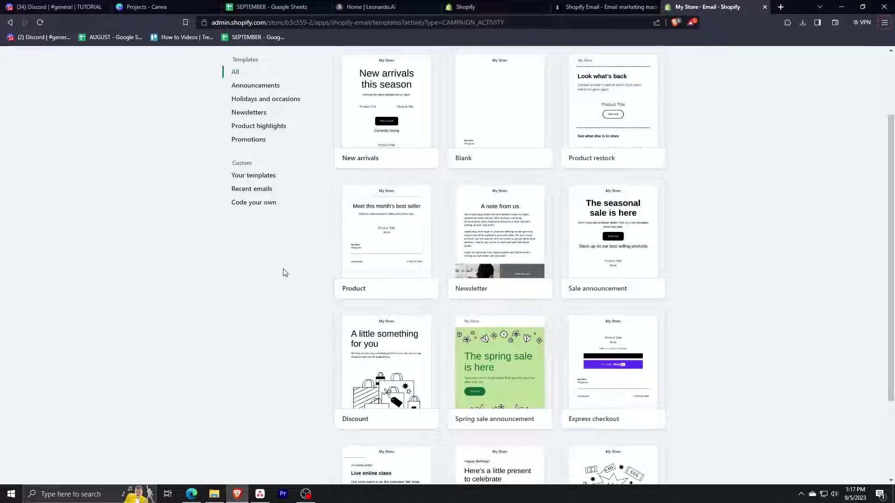
key("alt+Tab")
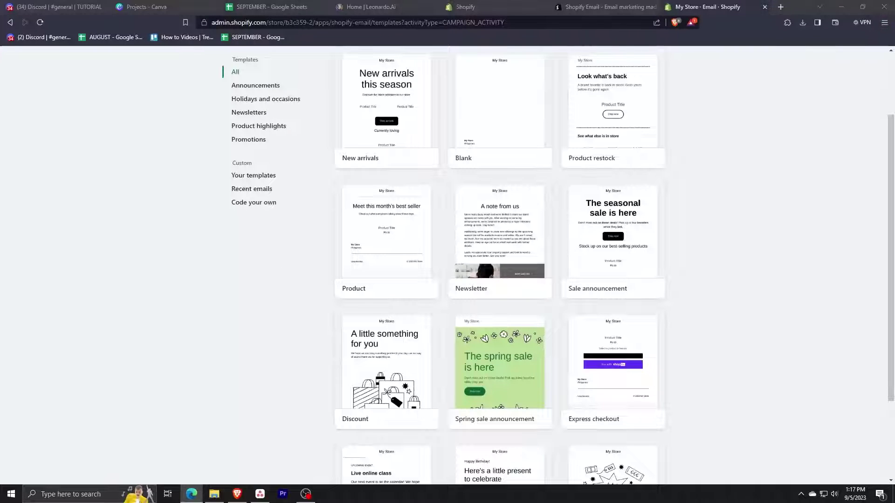
left_click(283, 268)
scroll(283, 268, "down", 3)
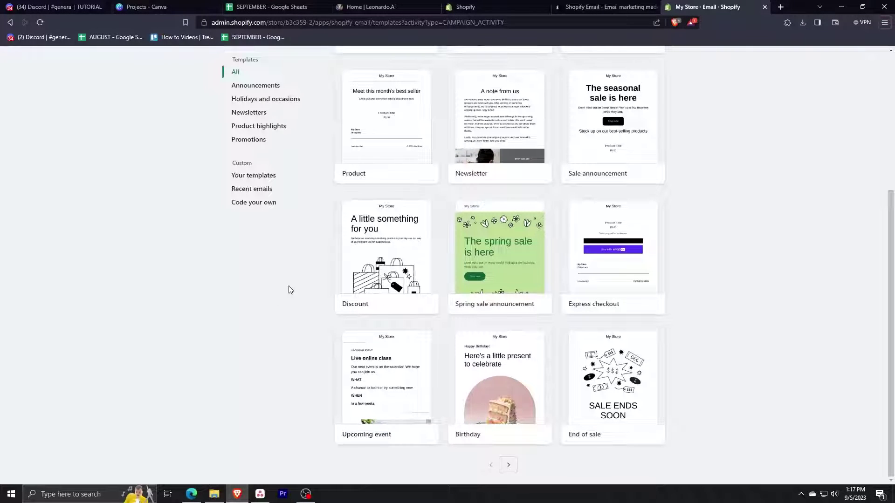
scroll(289, 287, "up", 1)
scroll(289, 289, "up", 2)
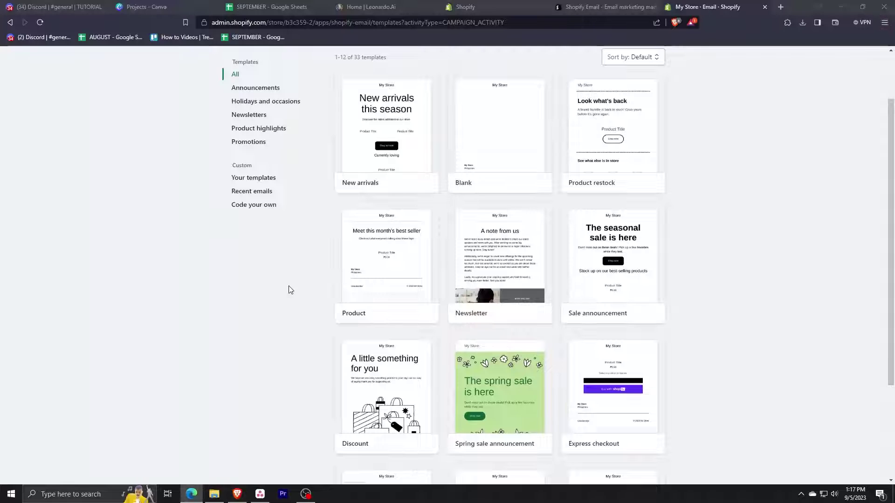
left_click(298, 289)
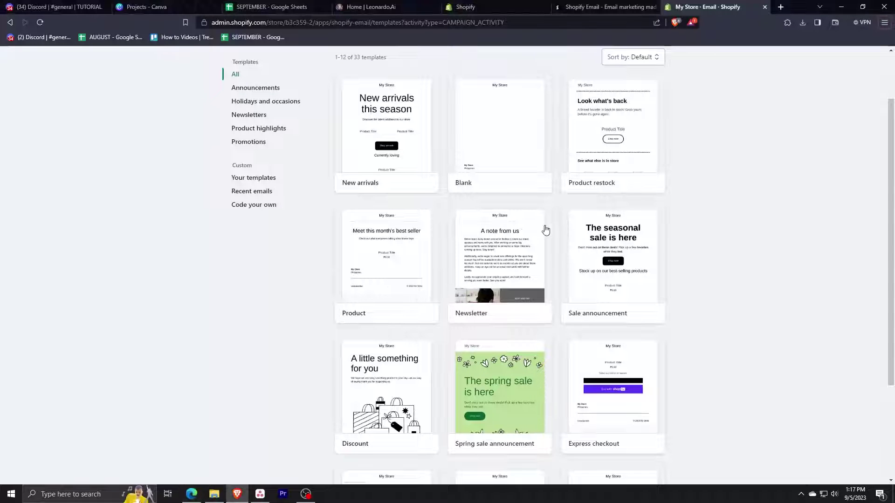
scroll(574, 355, "down", 3)
scroll(559, 333, "up", 4)
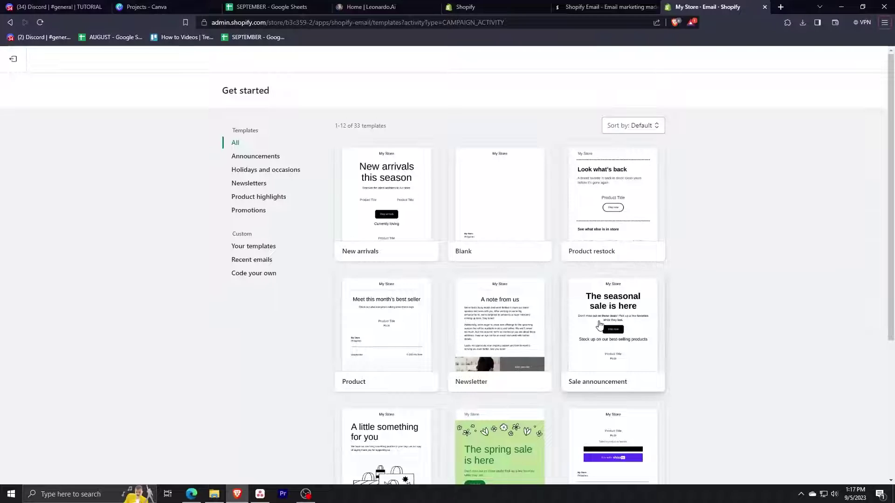
left_click(615, 338)
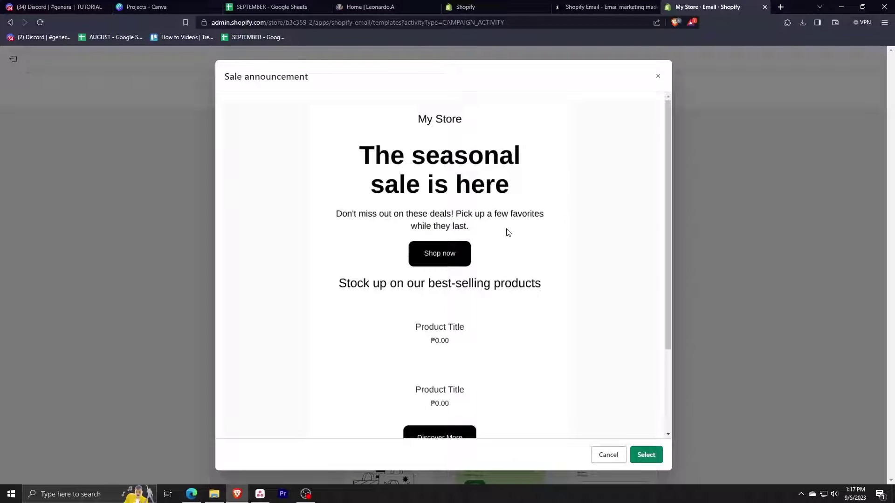
Preview and select the Sale announcement template as a new Draft campaign
scroll(508, 235, "down", 1)
scroll(547, 263, "up", 1)
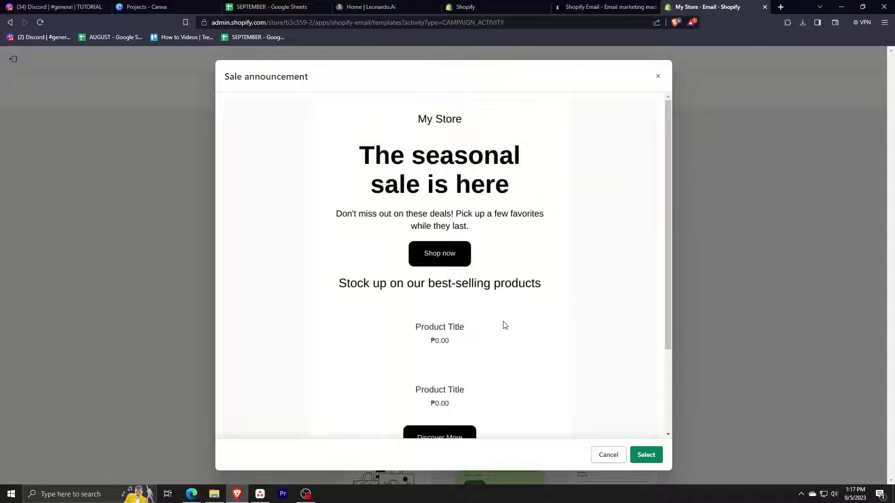
scroll(505, 325, "down", 2)
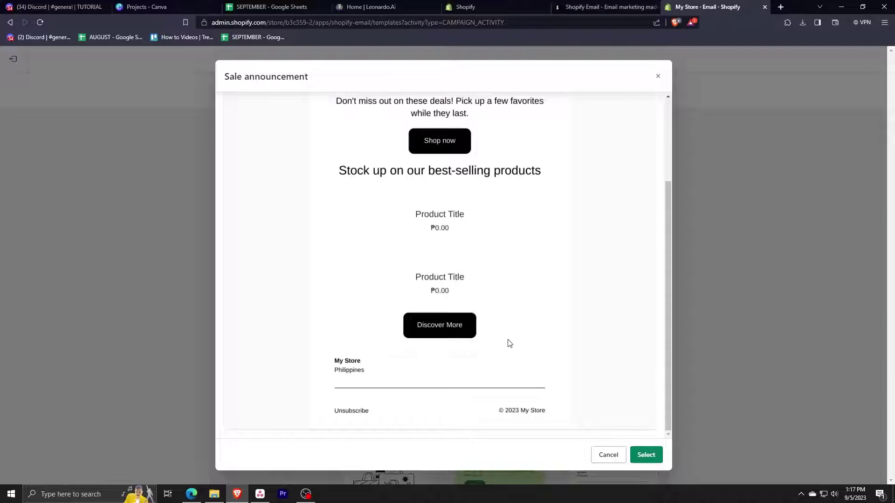
scroll(509, 342, "up", 2)
left_click(645, 455)
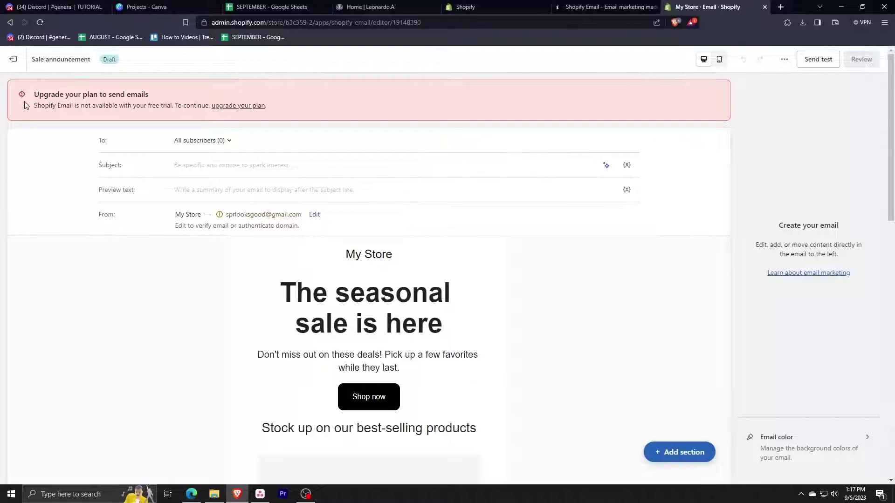
left_click_drag(33, 107, 267, 107)
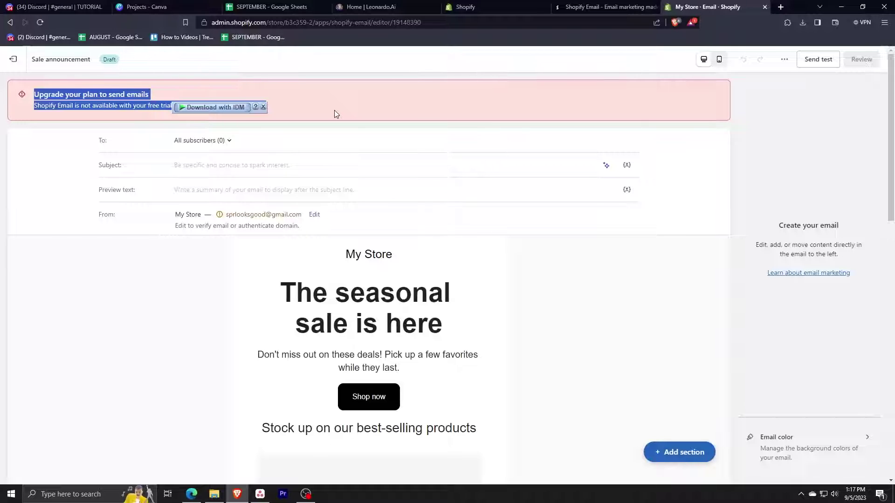
left_click(321, 113)
scroll(479, 187, "down", 2)
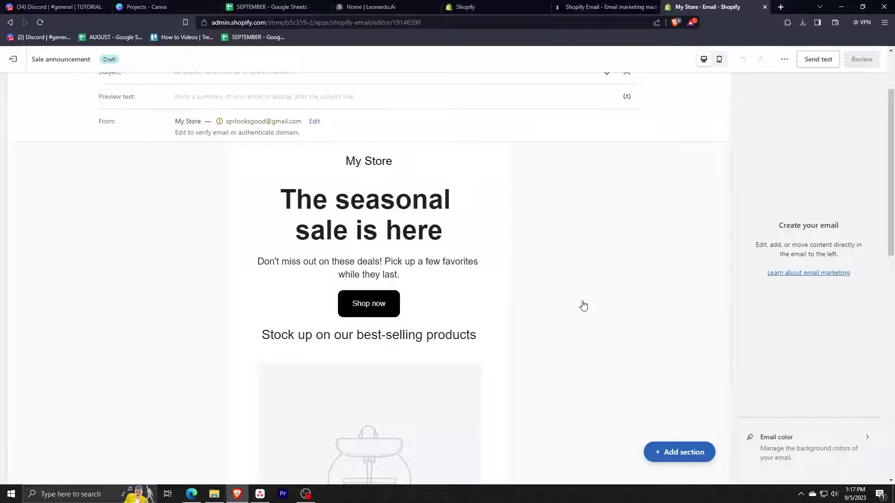
scroll(583, 306, "up", 1)
scroll(583, 306, "down", 1)
key("alt+Tab")
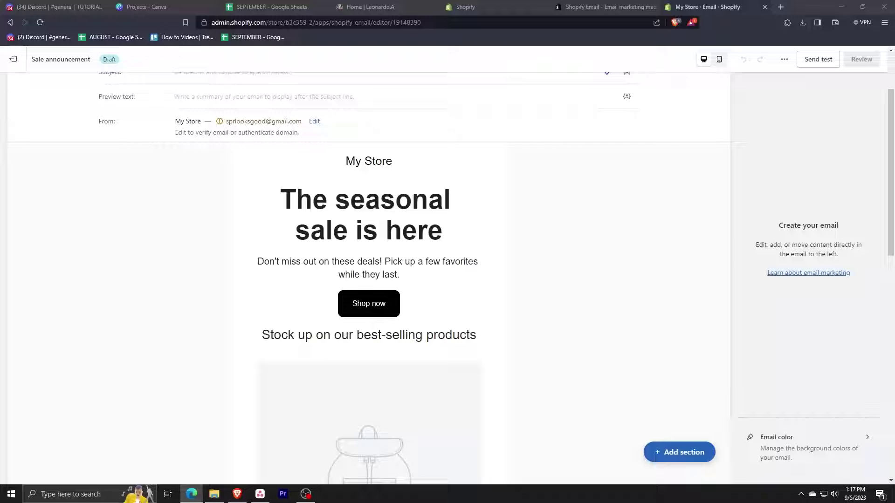
scroll(352, 230, "up", 2)
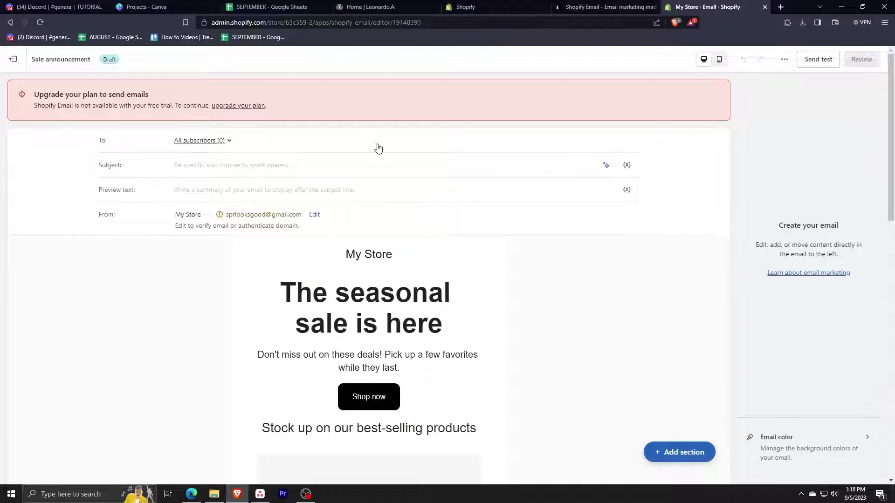
key("alt+Tab")
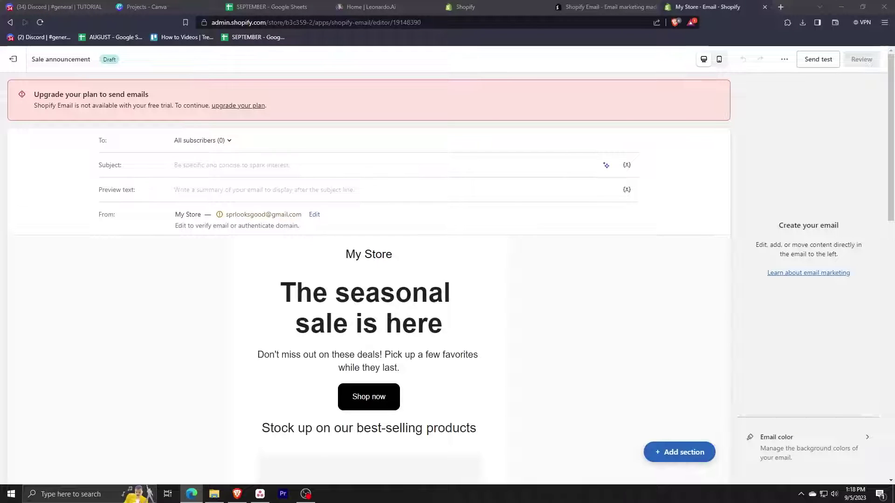
left_click(363, 152)
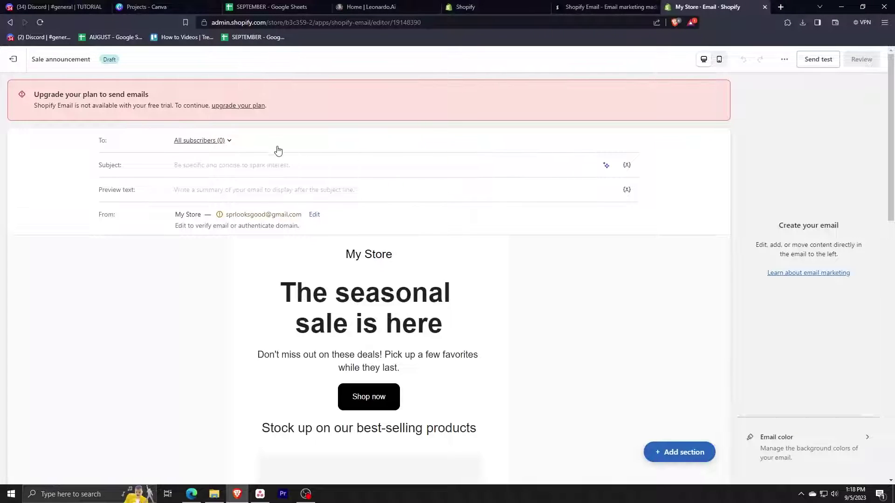
left_click(224, 143)
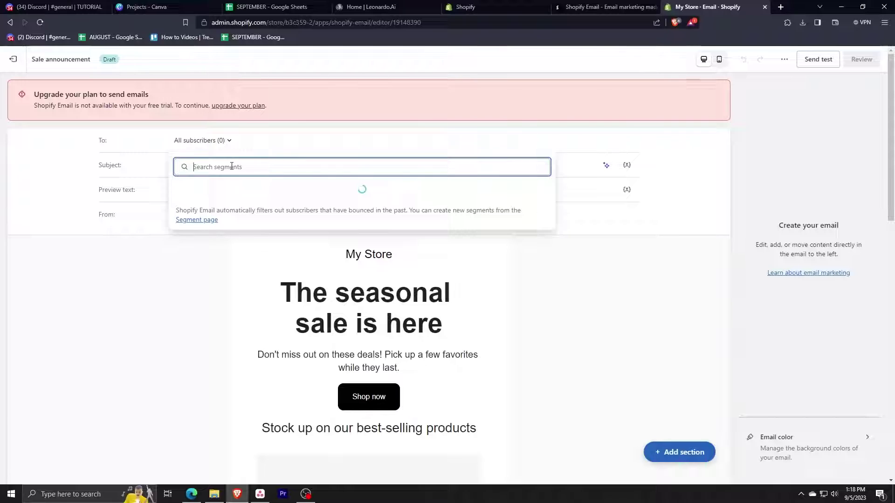
key("alt+Tab")
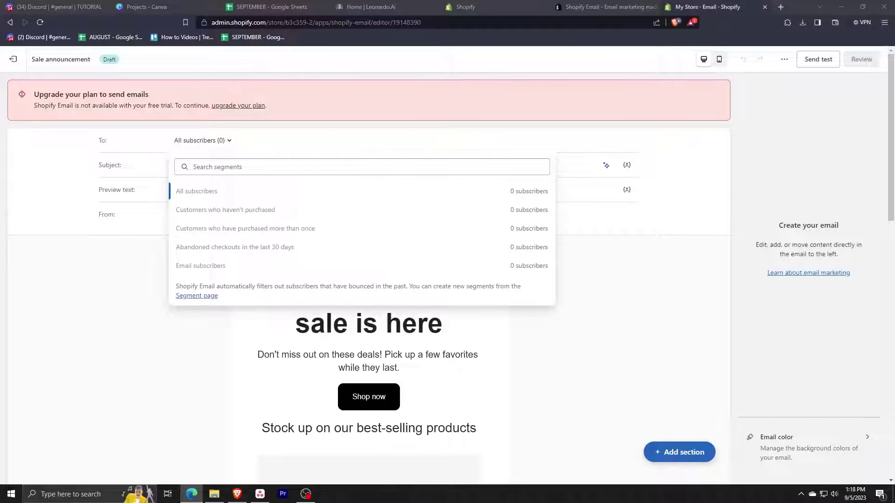
left_click(260, 191)
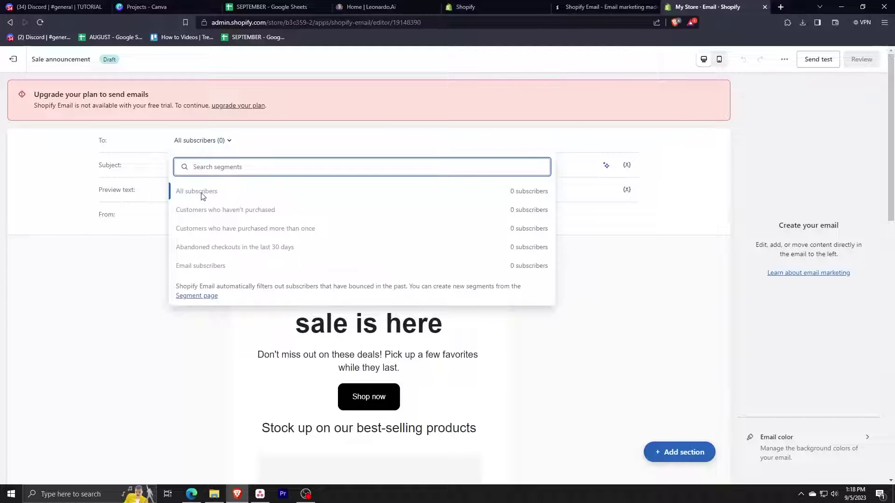
key("alt+Tab")
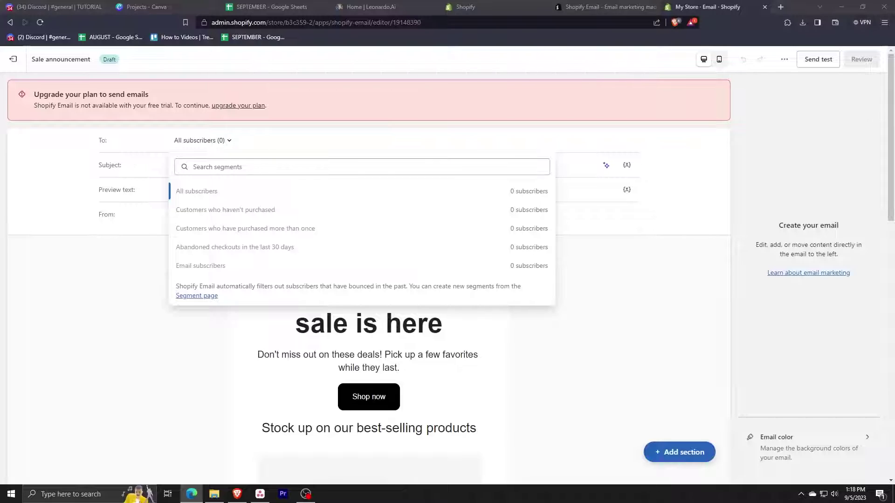
left_click(226, 167)
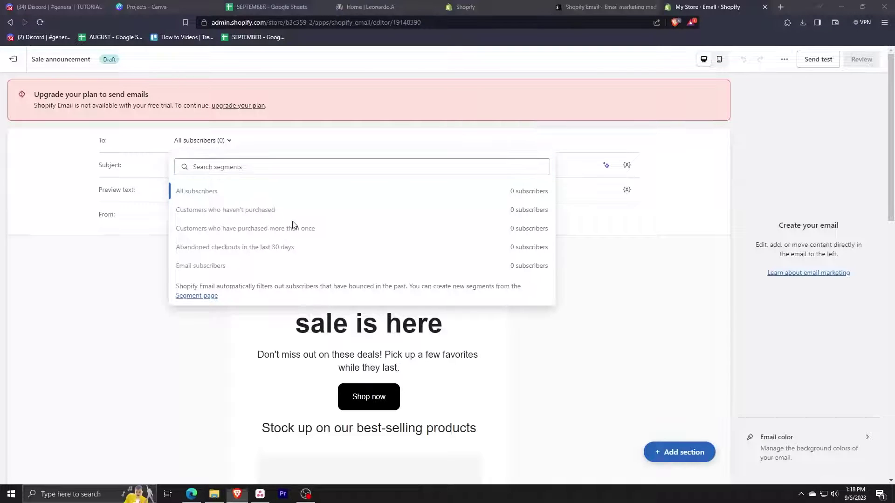
key("alt+Tab")
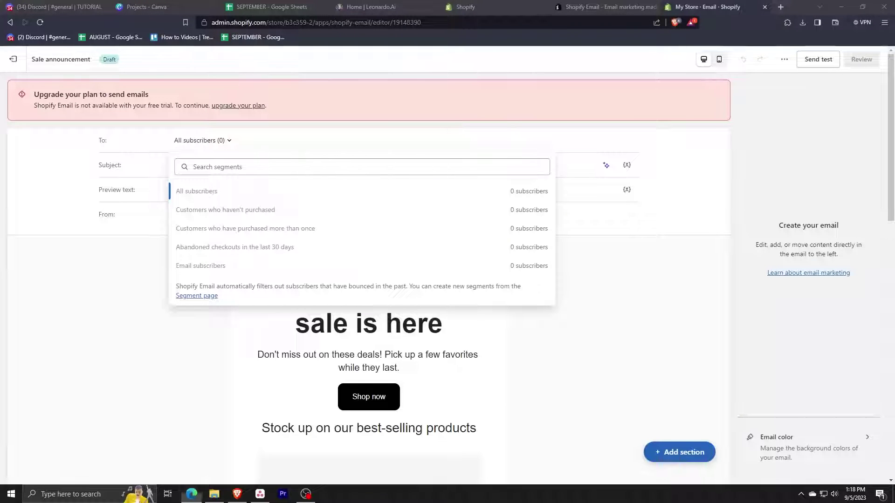
left_click(293, 225)
key("alt+Tab")
left_click(295, 226)
left_click(491, 248)
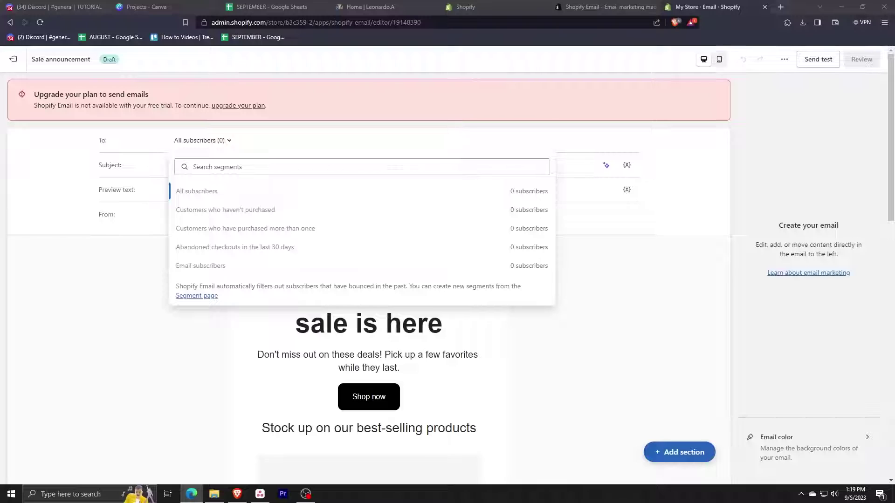
key("alt+Tab")
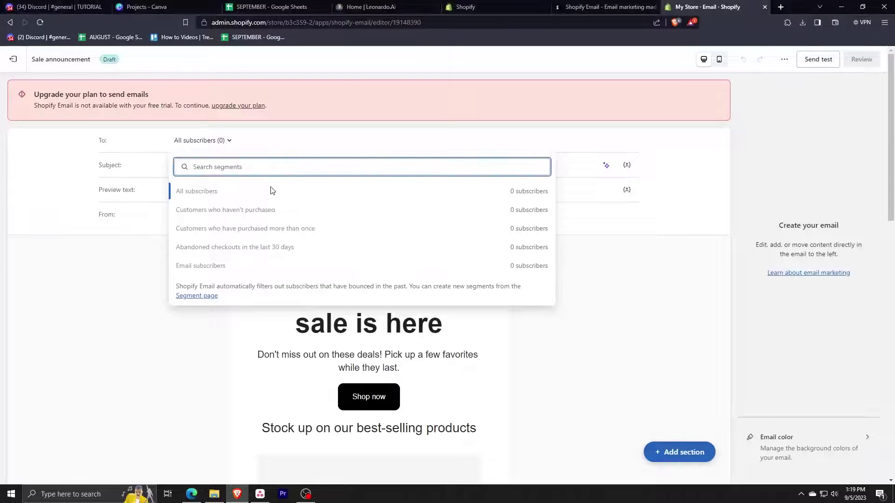
key("alt+Tab")
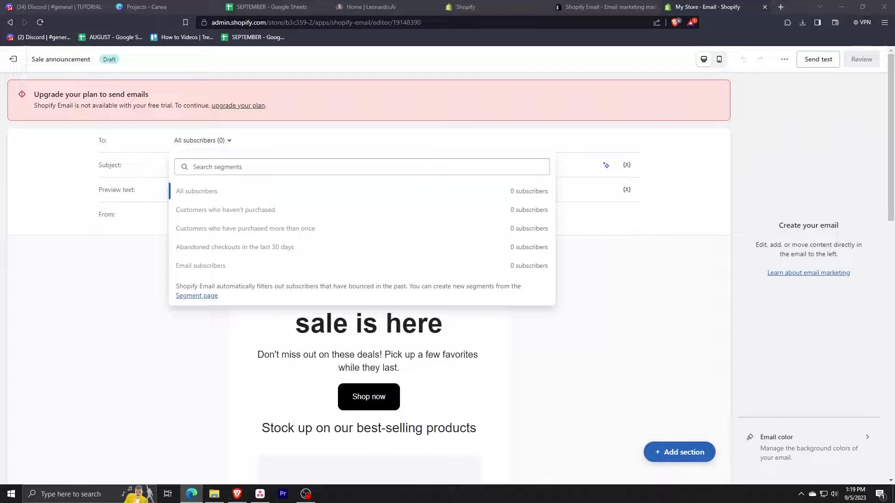
key("alt+Tab")
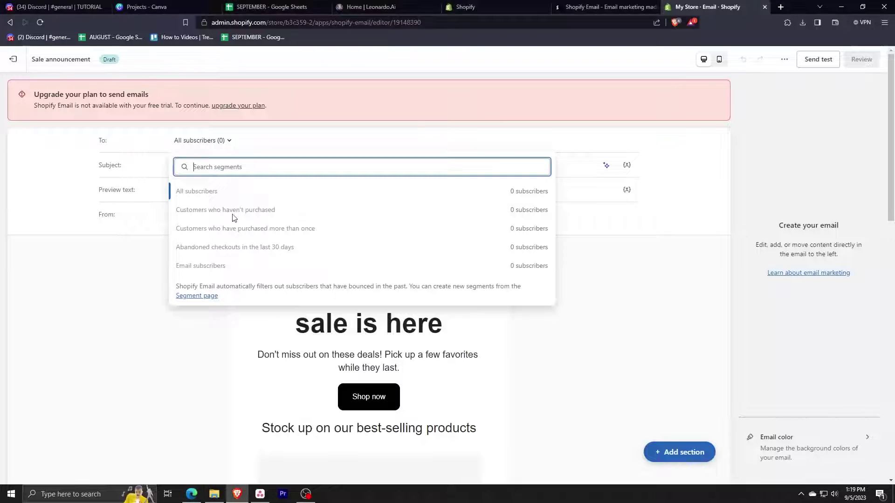
key("alt+Tab")
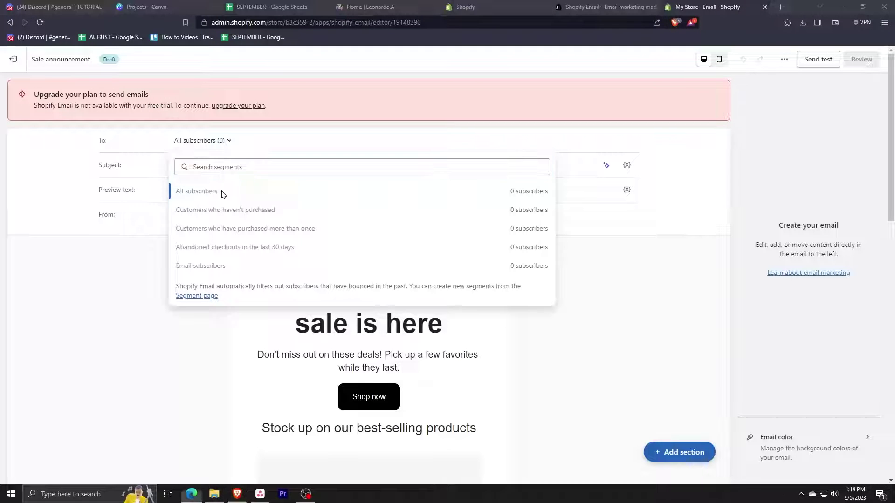
key("alt+Tab")
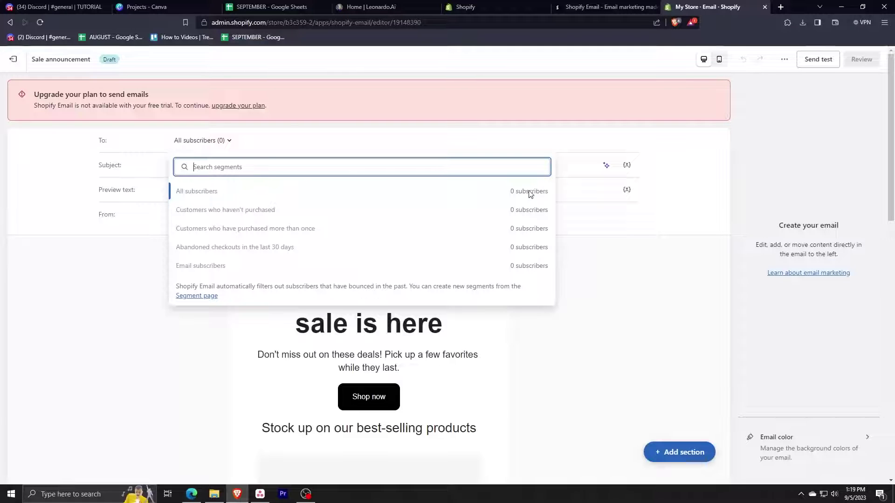
left_click(106, 260)
left_click(259, 168)
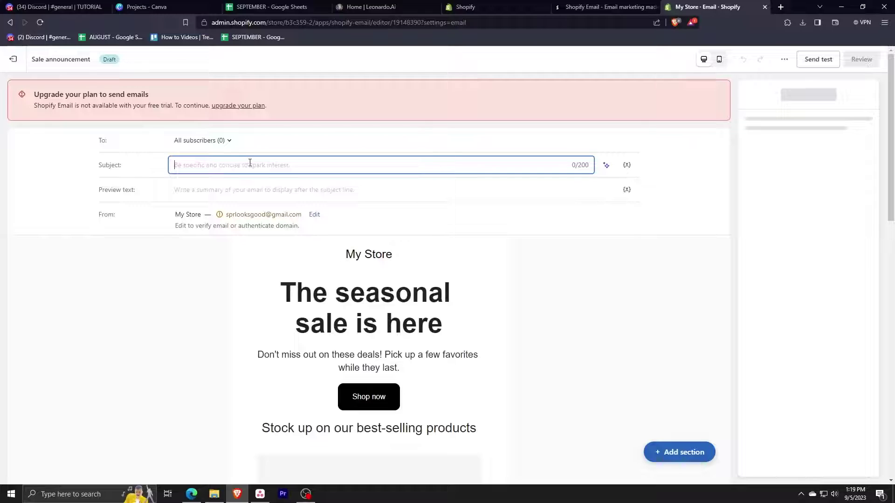
Enter '50 % Store Discount' as the email subject
key("alt+Tab")
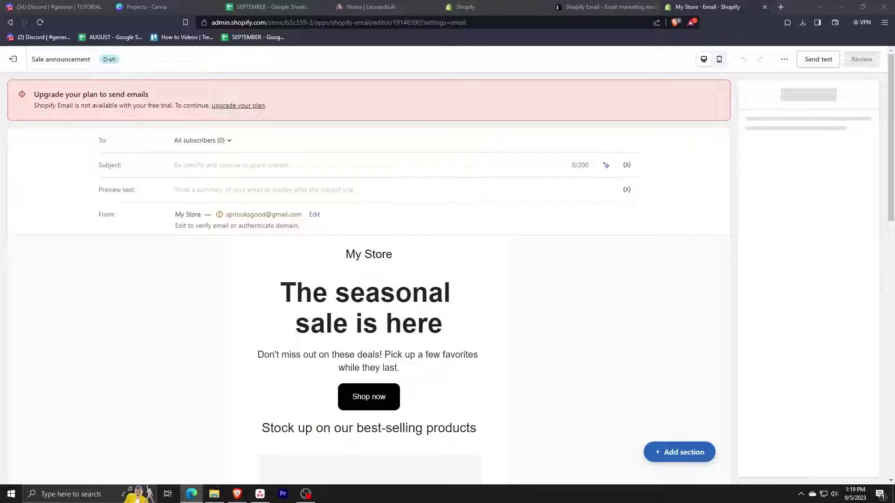
left_click(250, 164)
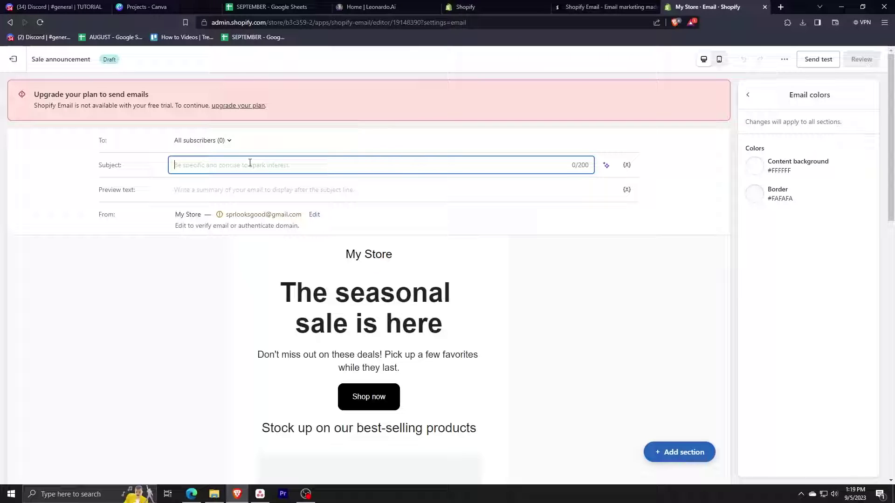
key("alt+Tab")
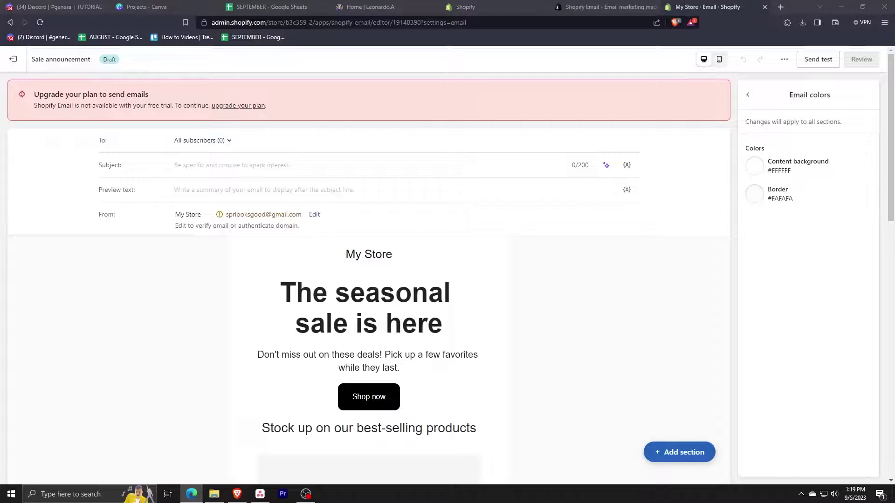
left_click(249, 163)
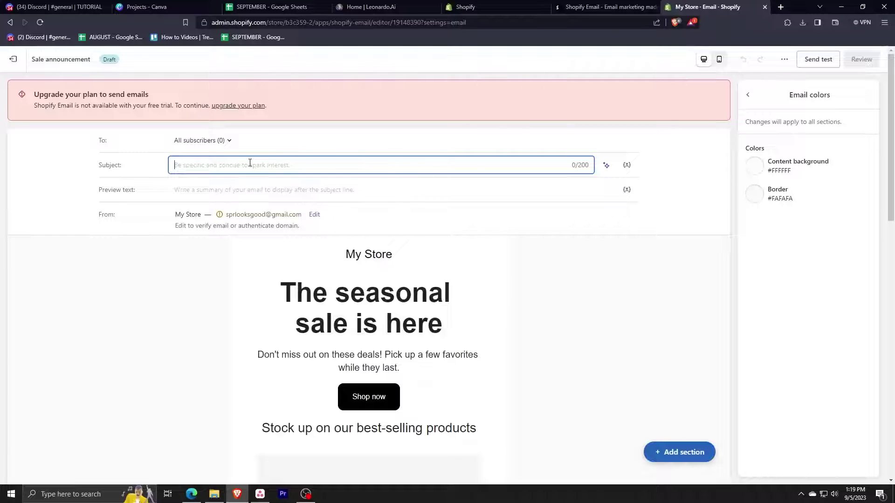
type("50 ")
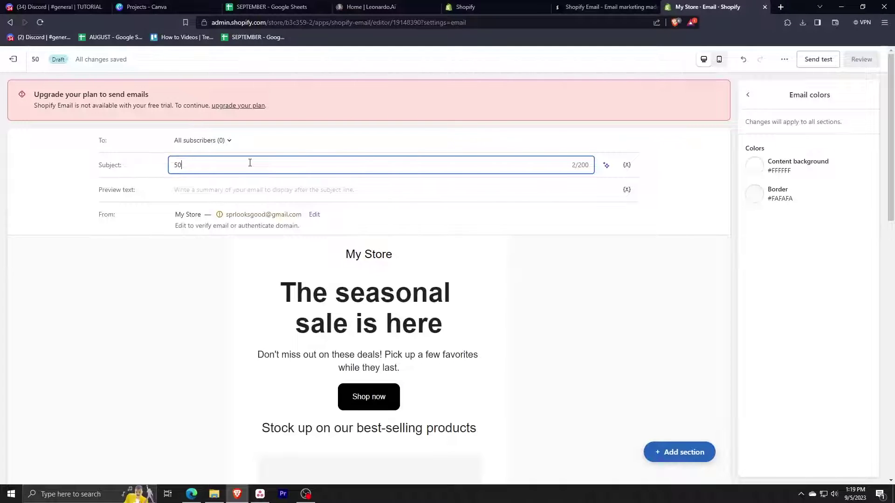
type("% Store")
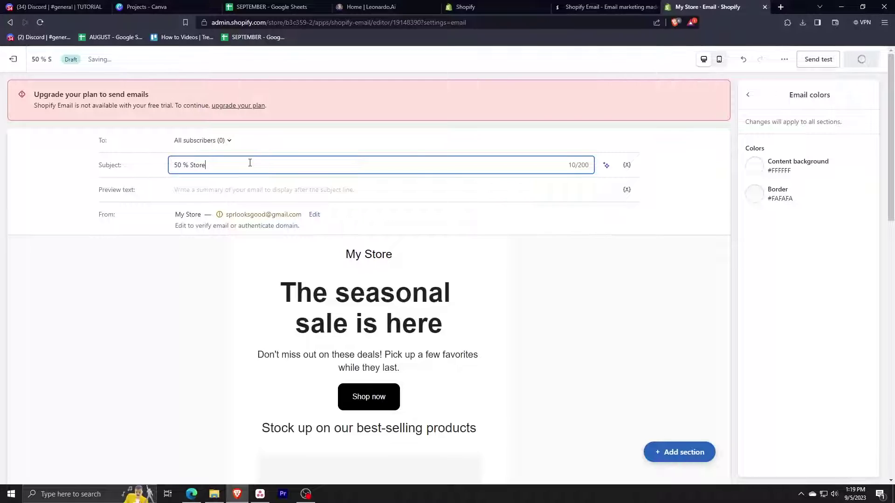
type(" Discount")
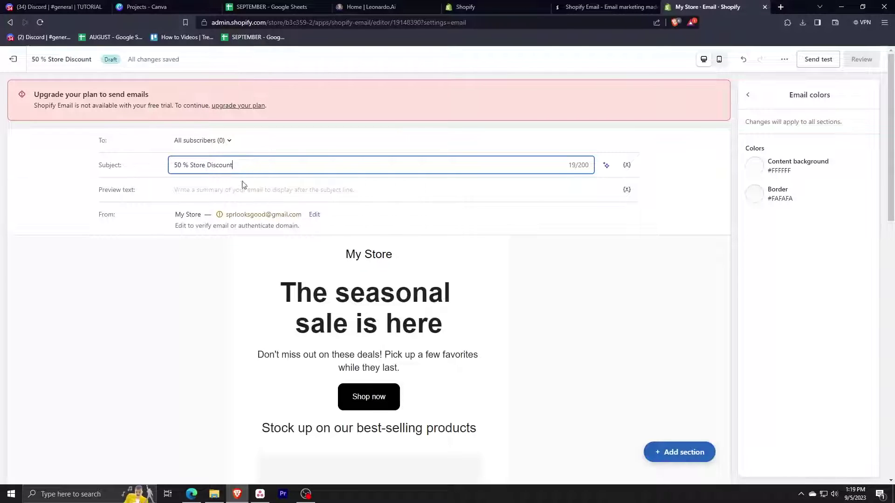
key("alt+Tab")
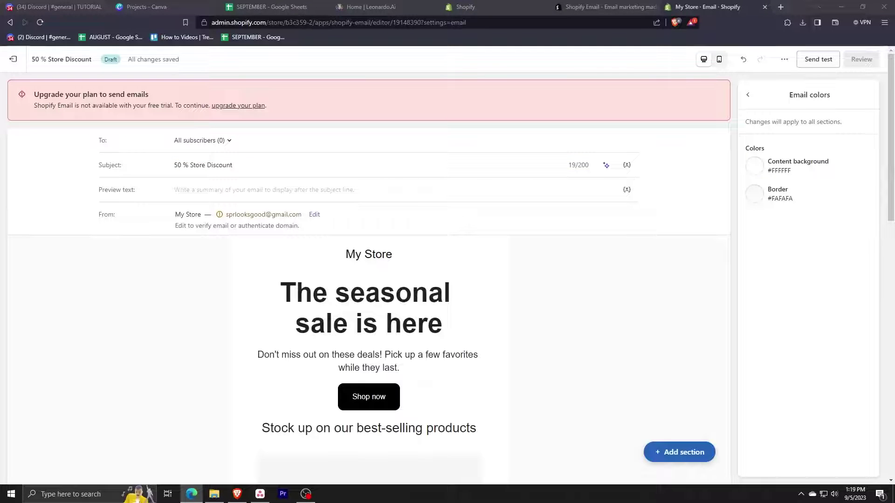
Set the preview text to 'Biggest Sale for 24Hrs ONLY!'
key("alt+Tab")
left_click(248, 188)
type("Biggest Sale")
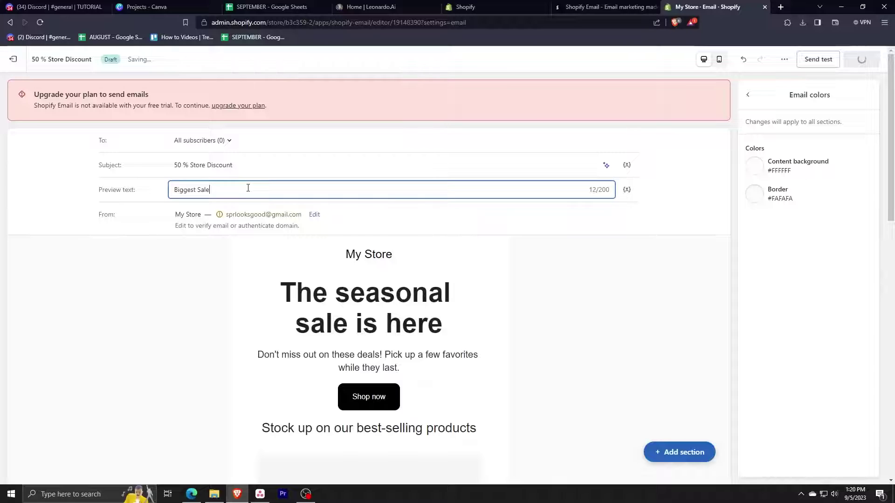
key("alt+Tab")
key("alt+Tab")
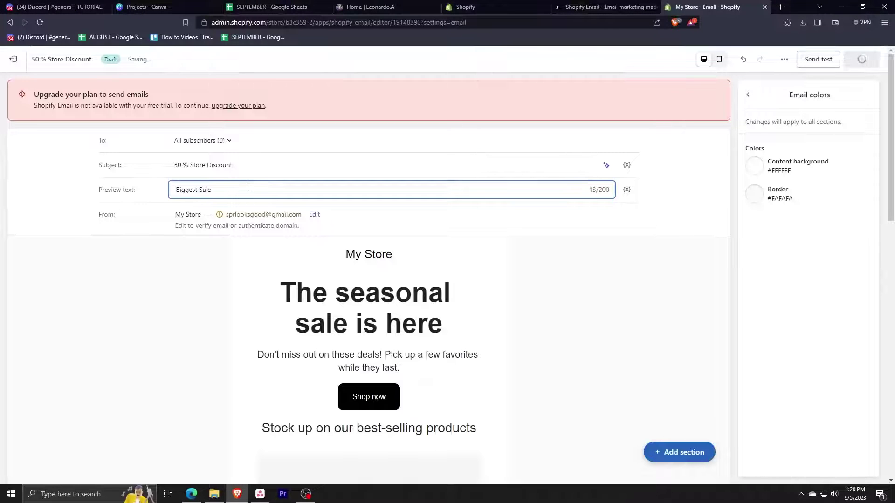
key("Right")
key("End")
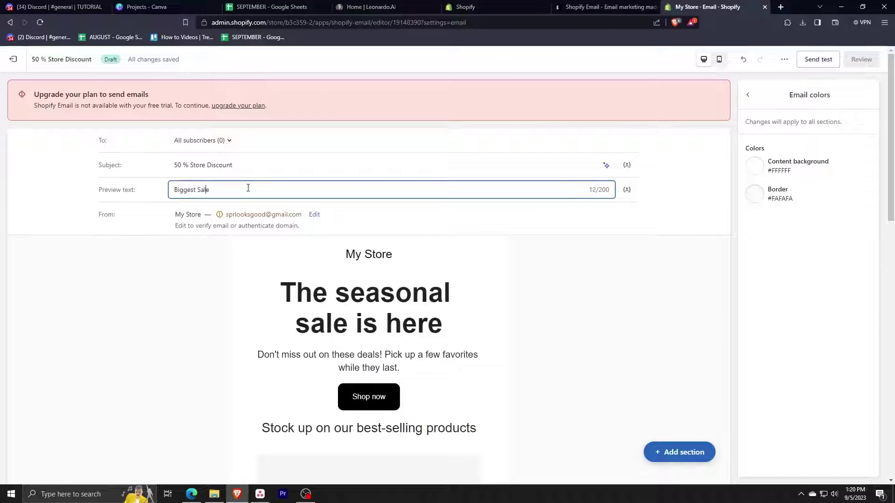
type("for 24Hrs ONLY!")
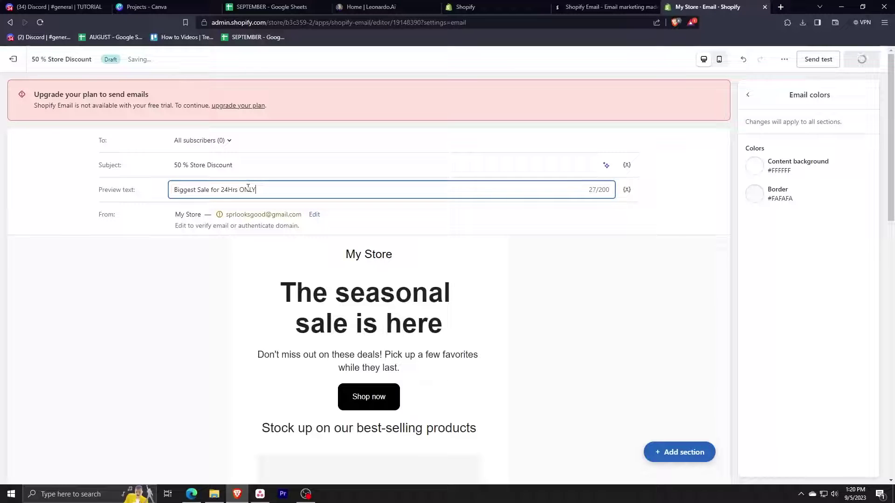
left_click(315, 216)
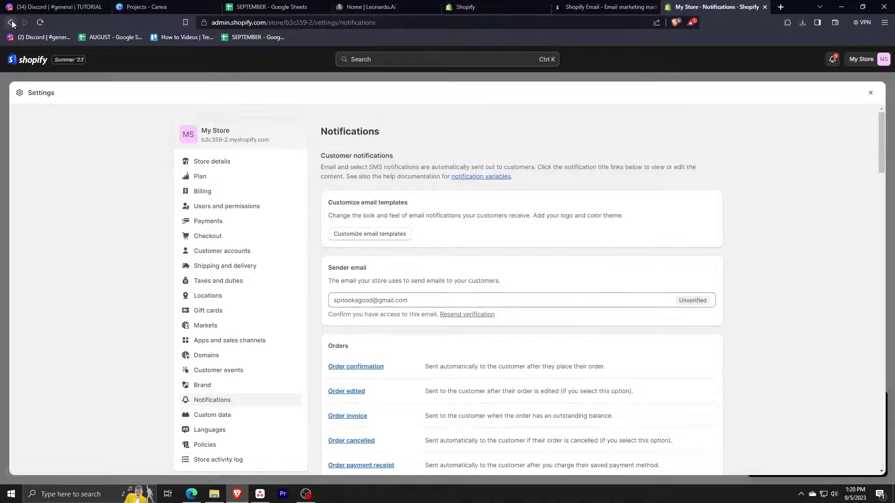
left_click(869, 94)
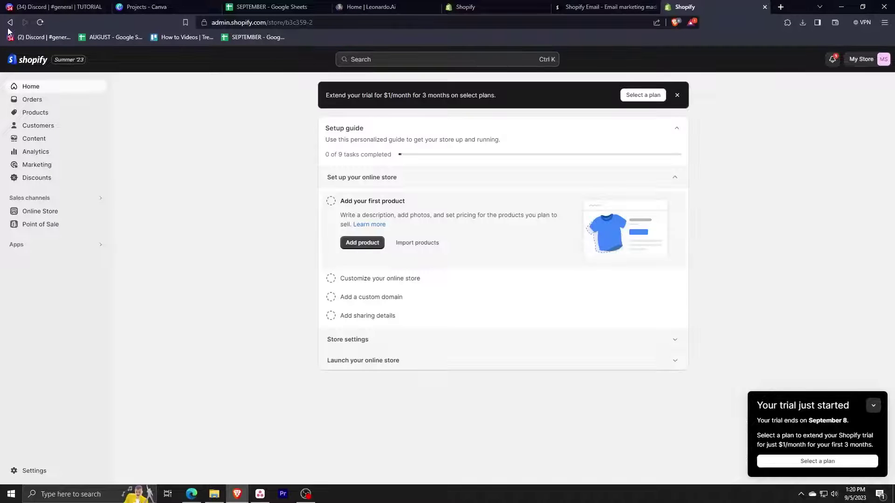
left_click(7, 22)
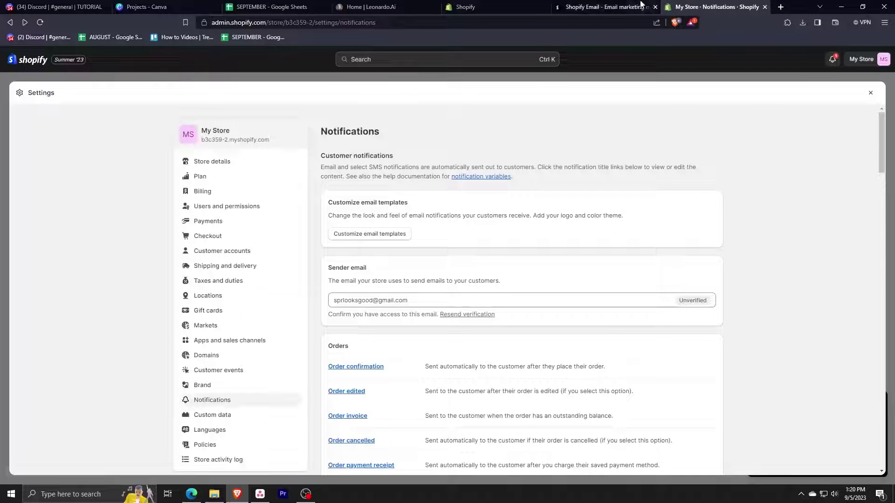
left_click(7, 22)
left_click(6, 23)
left_click(6, 22)
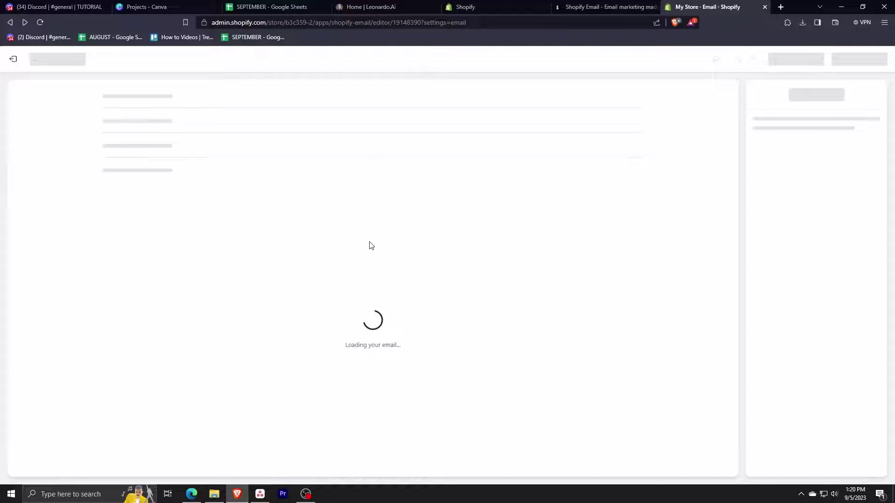
key("alt+Tab")
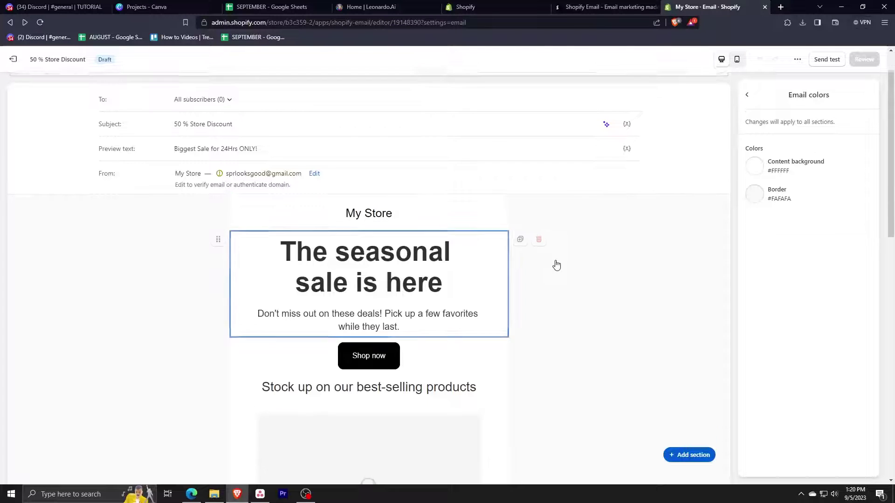
Drag the Shop now button below the 'Stock up on our best-selling products' heading
scroll(440, 241, "down", 2)
left_click(436, 236)
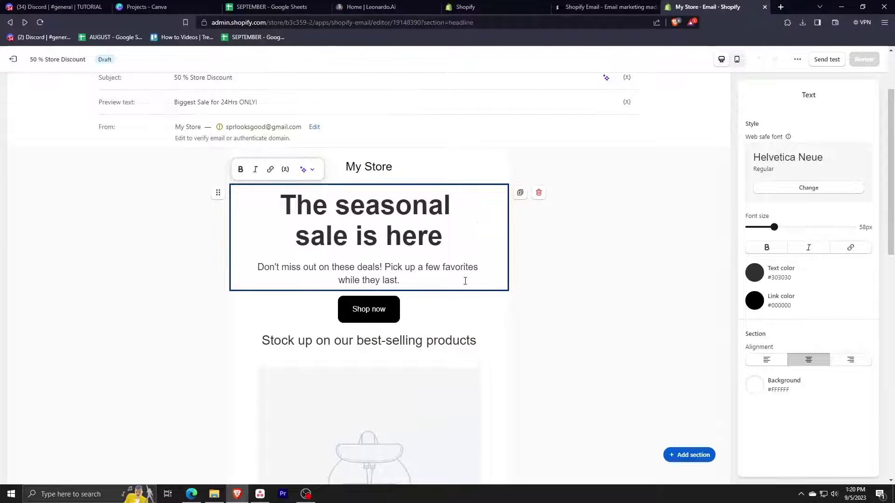
scroll(465, 280, "down", 1)
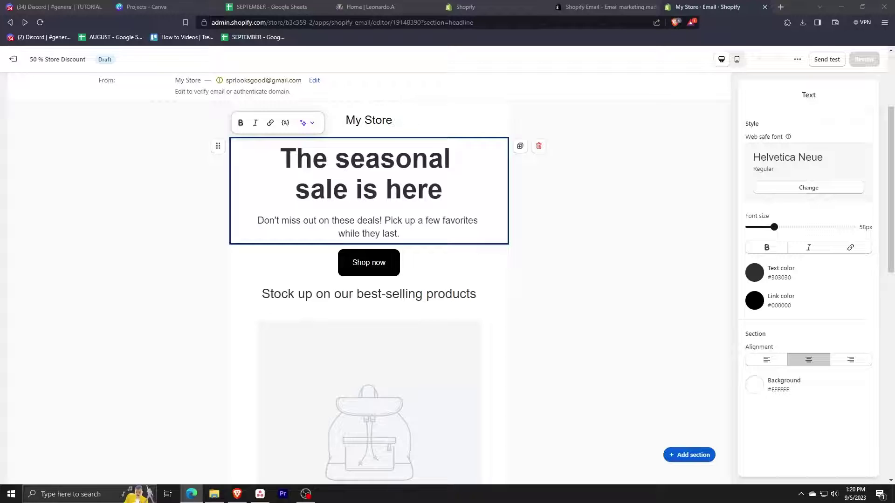
scroll(467, 269, "down", 2)
left_click(470, 185)
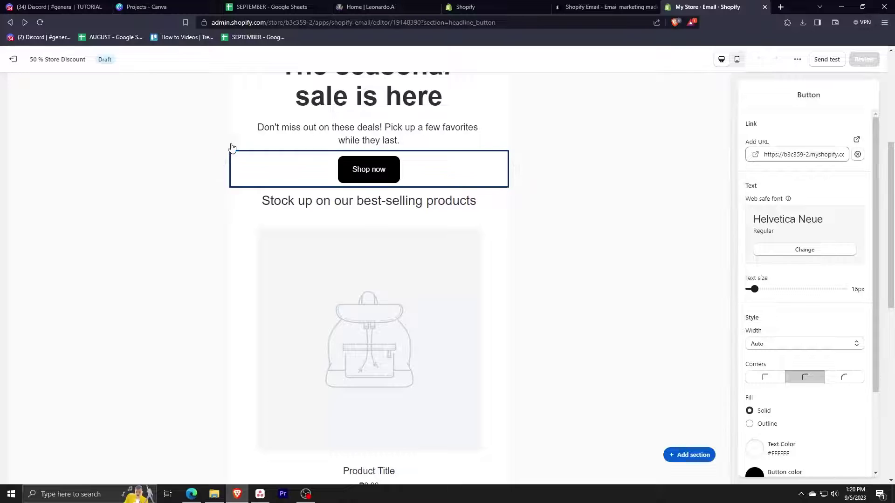
mouse_move(218, 163)
left_mouse_down()
mouse_move(217, 410)
mouse_move(231, 159)
left_mouse_up()
scroll(519, 240, "up", 3)
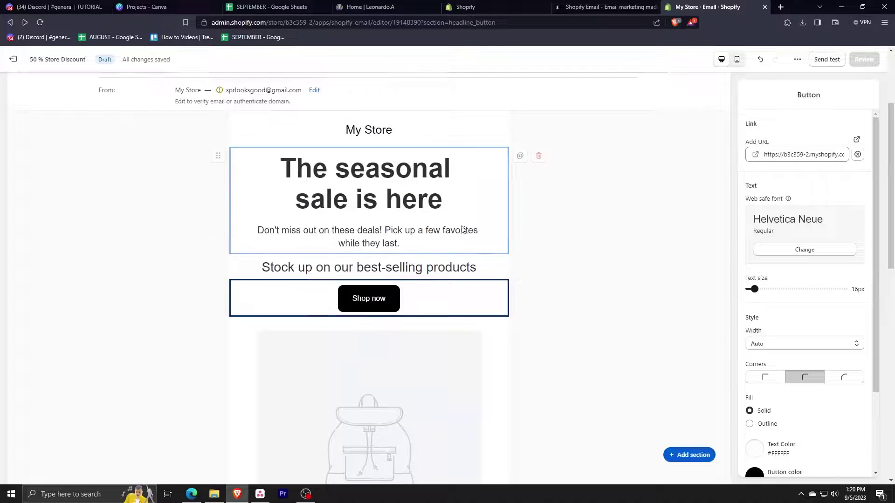
left_click(429, 199)
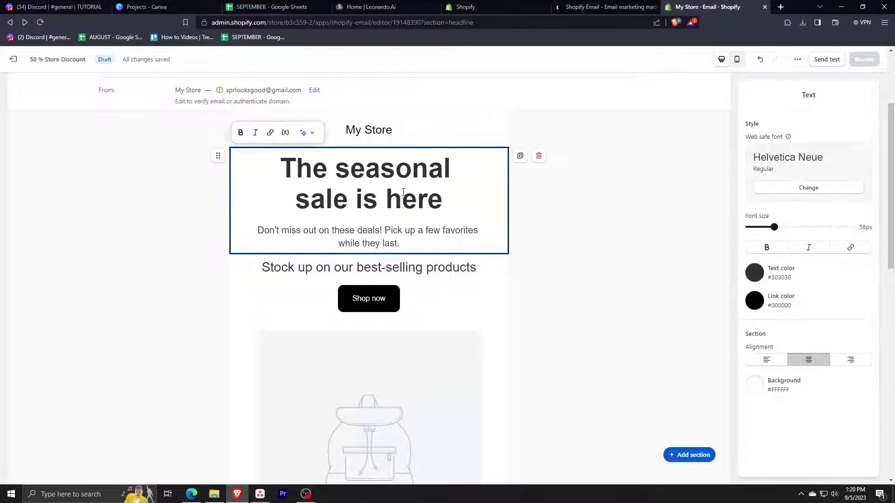
Replace the headline text with '50 % STORE DISCOUNT'
triple_click(344, 184)
type("50")
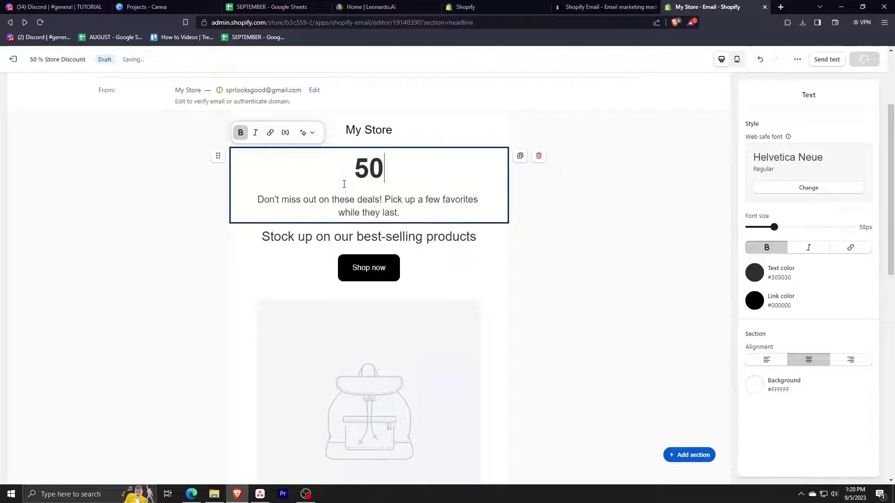
type(" % ")
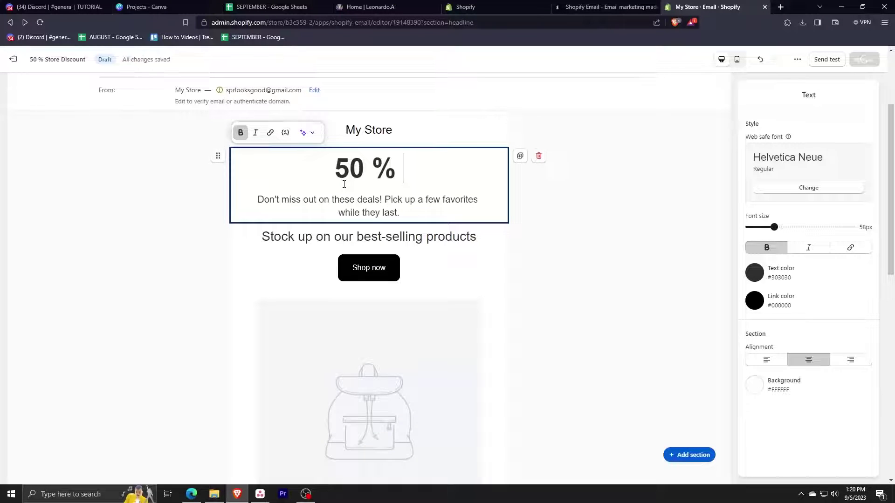
type("STORE")
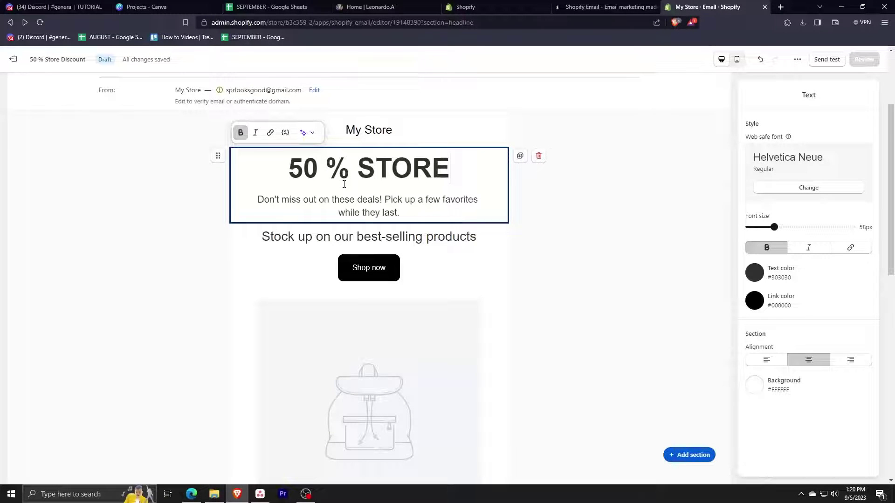
type(" DISCOUNT")
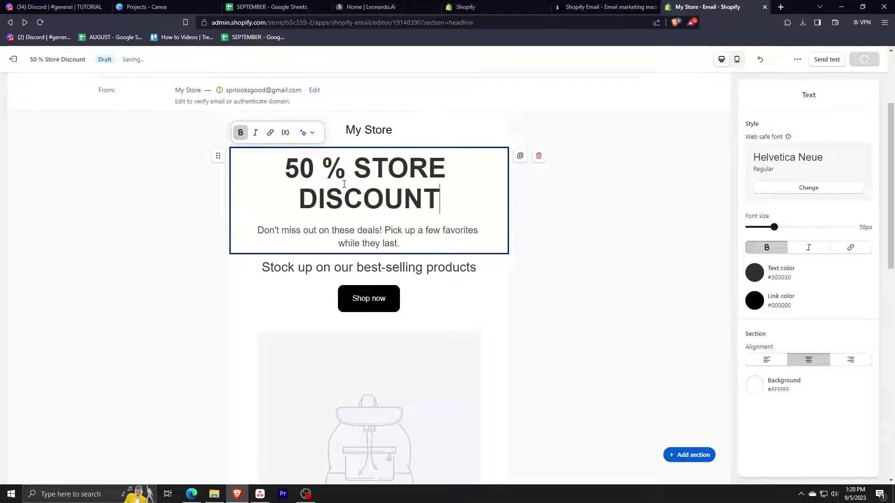
key("alt+Tab")
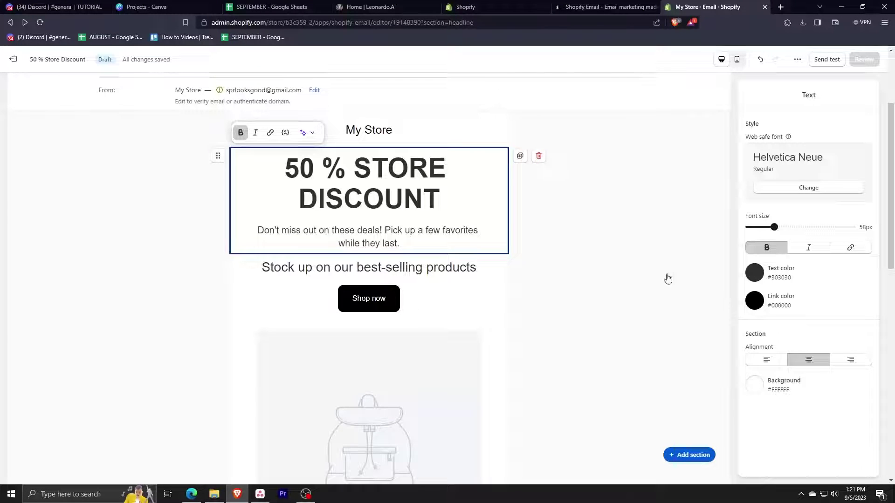
Give the headline section a cyan #27EBF0 background
left_click(753, 387)
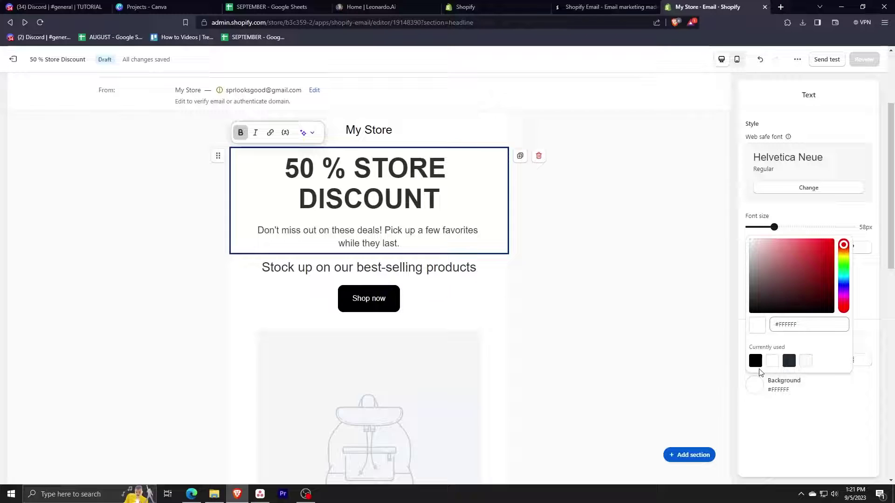
left_click(844, 277)
left_click(815, 224)
left_click(820, 214)
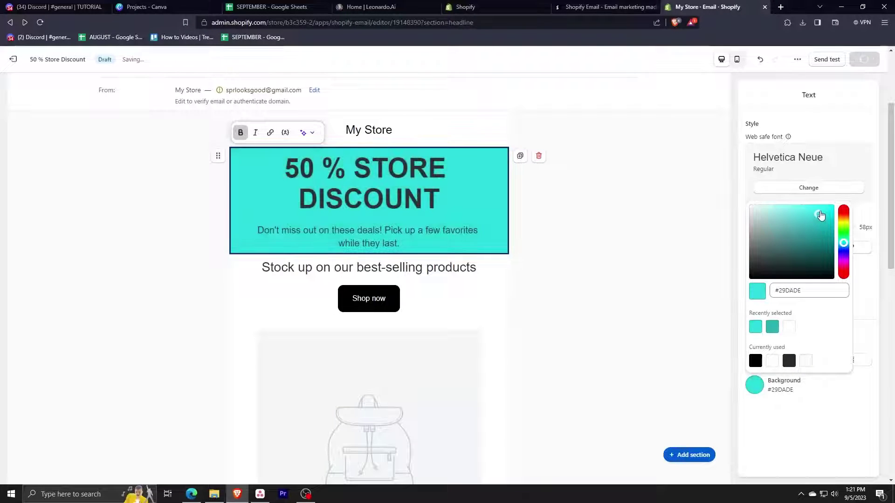
left_click(820, 210)
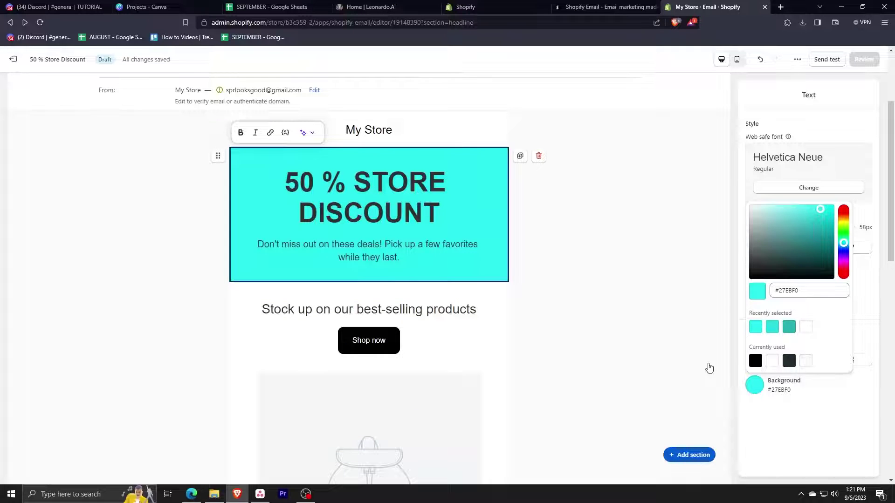
left_click(816, 431)
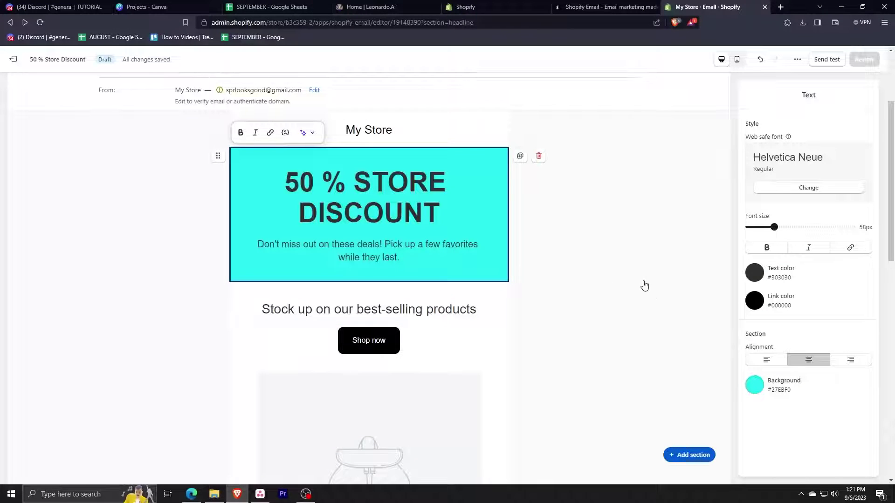
left_click(192, 494)
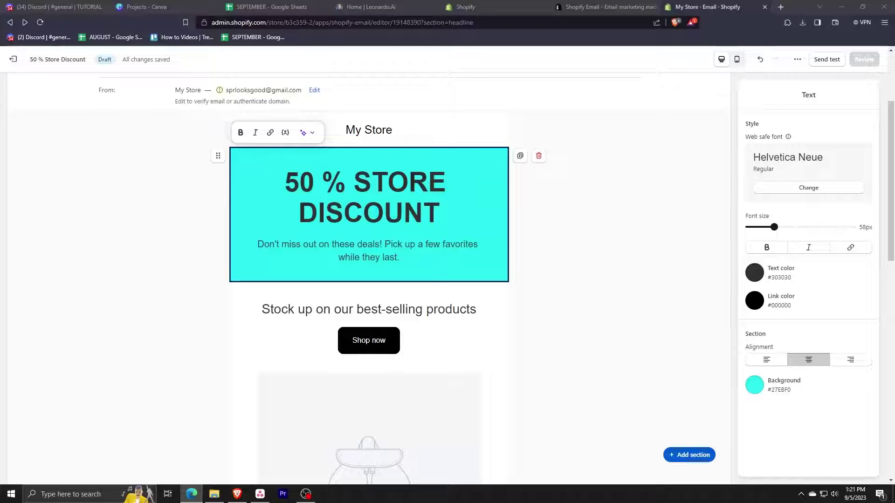
left_click(575, 250)
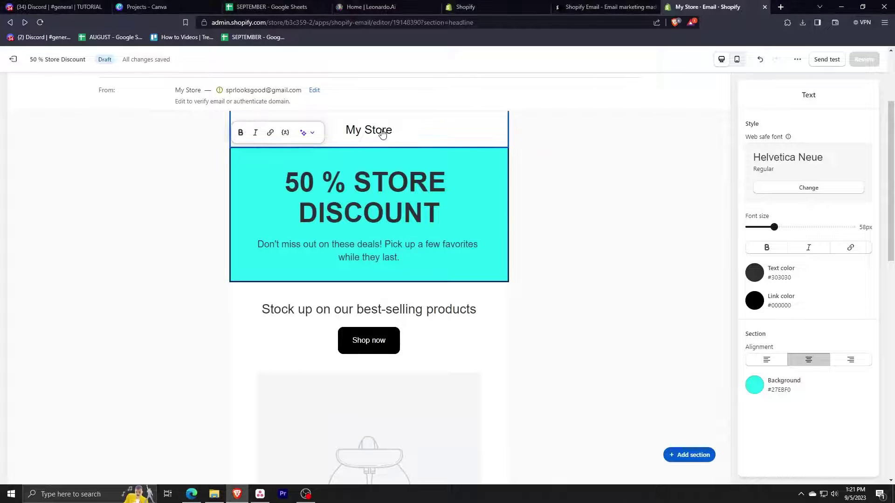
left_click(430, 136)
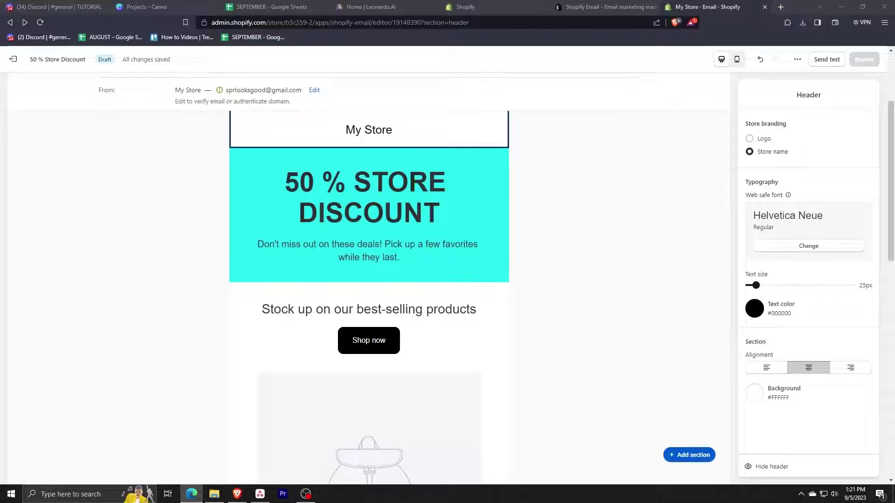
left_click(750, 136)
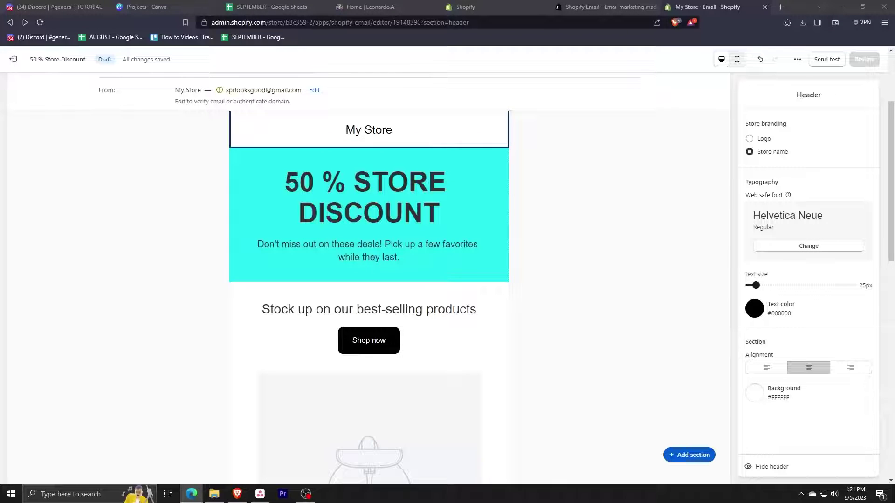
scroll(648, 349, "down", 2)
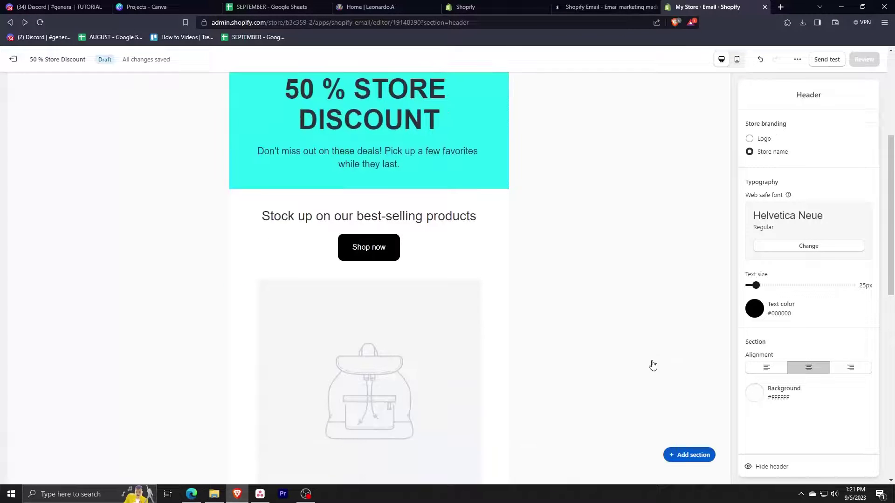
left_click(691, 455)
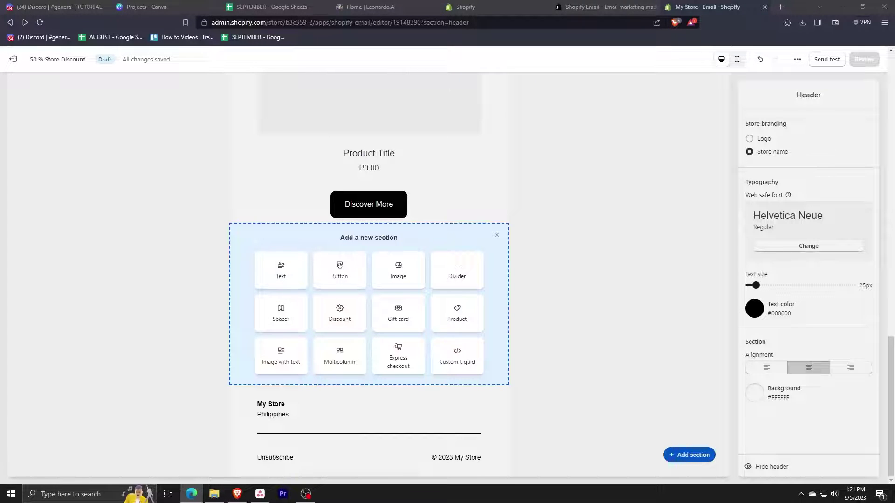
left_click(496, 235)
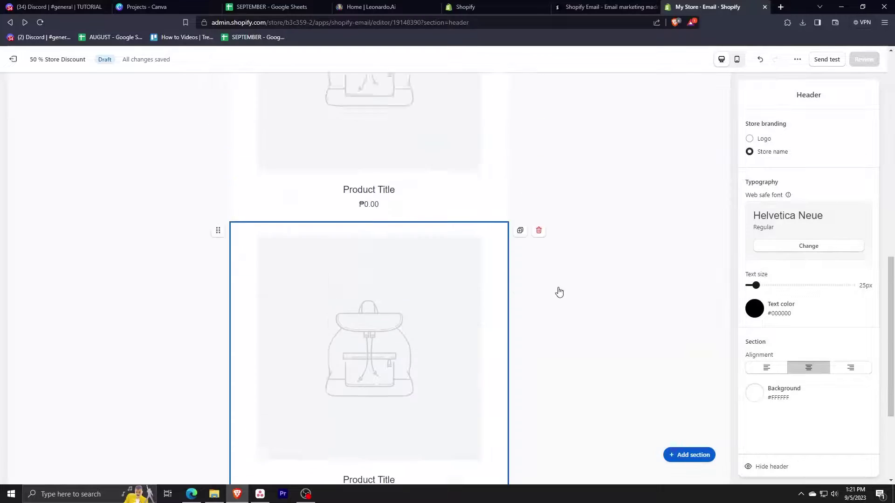
scroll(559, 293, "up", 5)
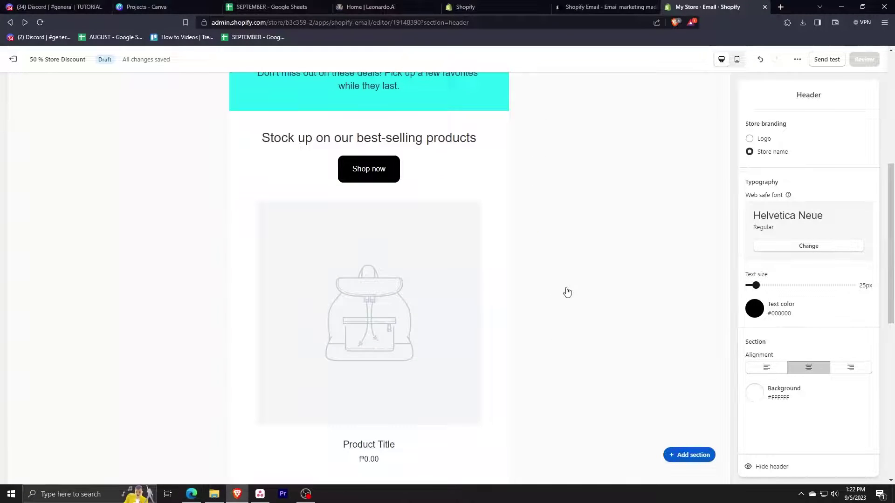
scroll(567, 292, "up", 2)
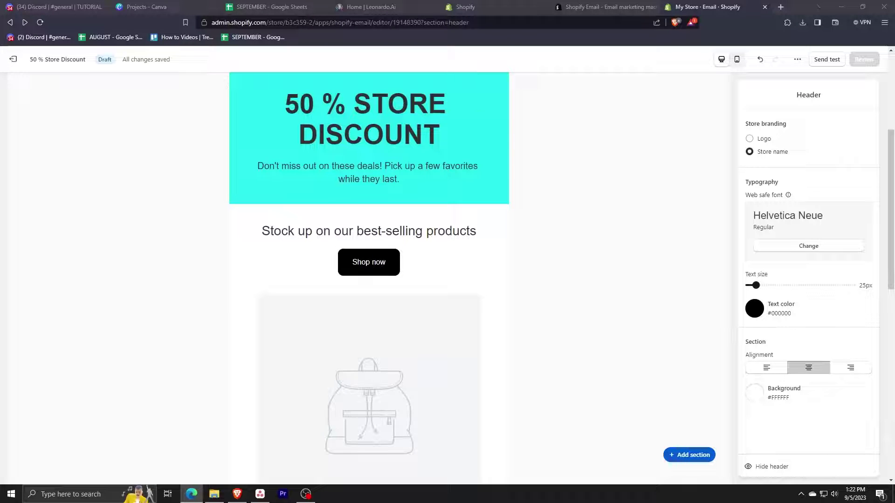
Duplicate the 'Stock up on our best-selling products' text block
left_click(439, 219)
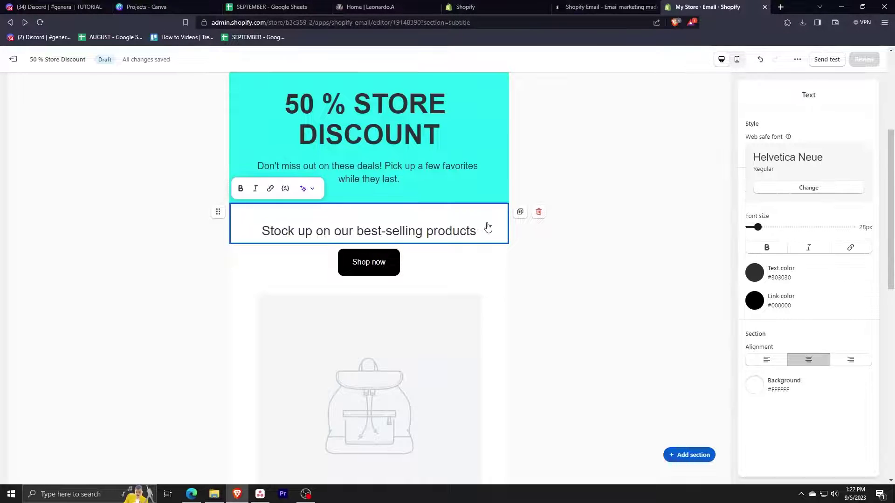
left_click(521, 215)
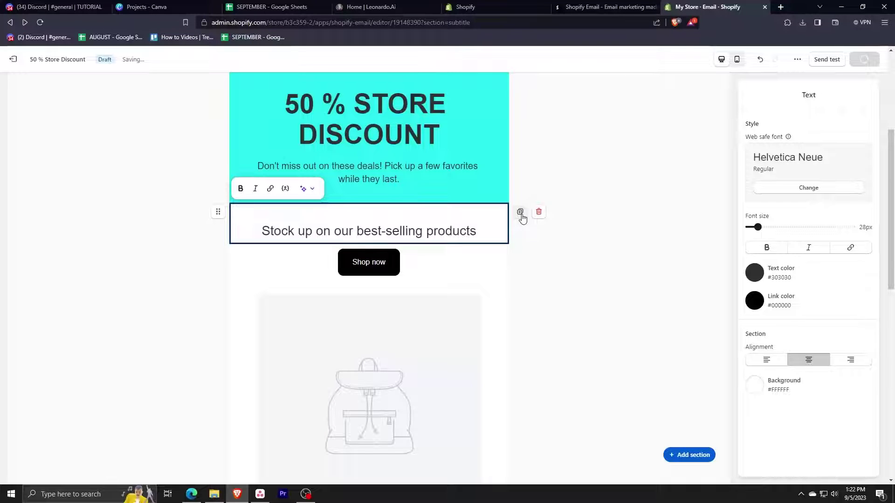
left_click(689, 454)
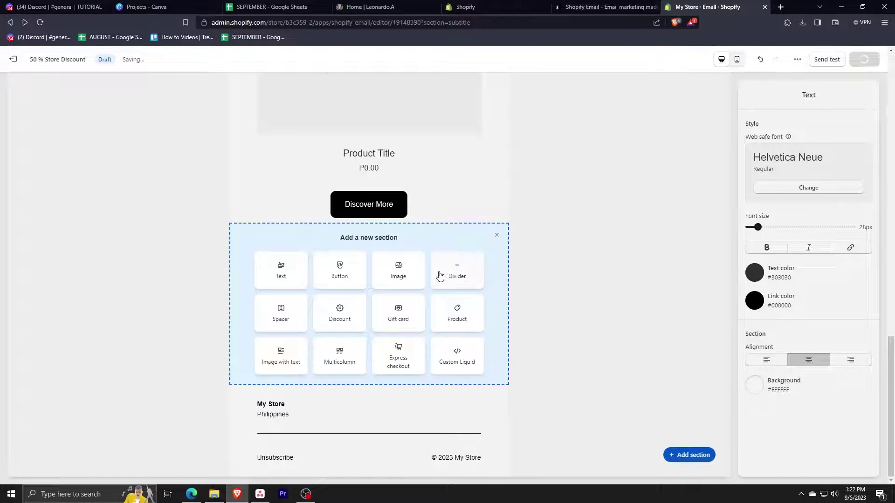
left_click_drag(445, 392, 629, 413)
scroll(494, 336, "up", 5)
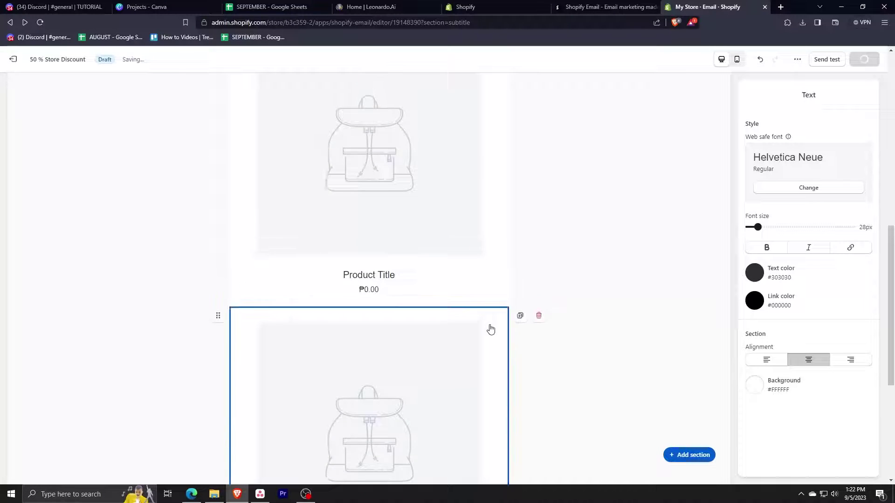
scroll(482, 324, "up", 5)
scroll(479, 321, "down", 10)
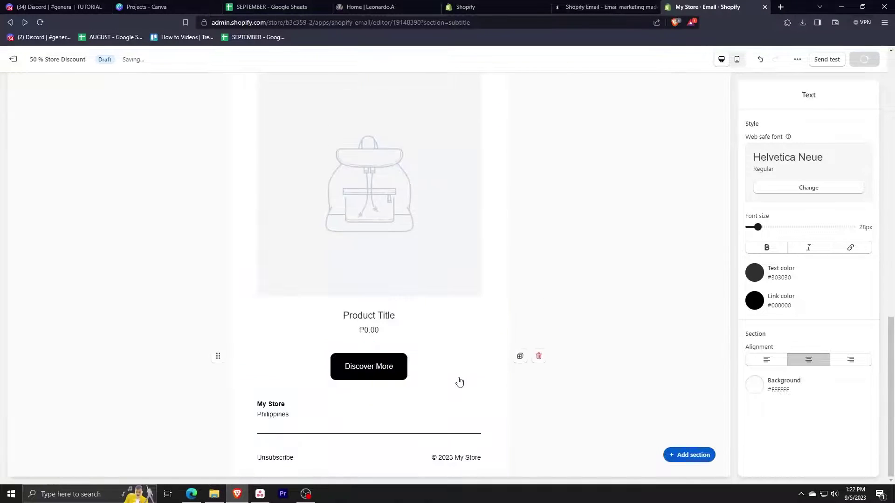
Add an Image section at the email's end, then delete it again
left_click(689, 455)
left_click(378, 289)
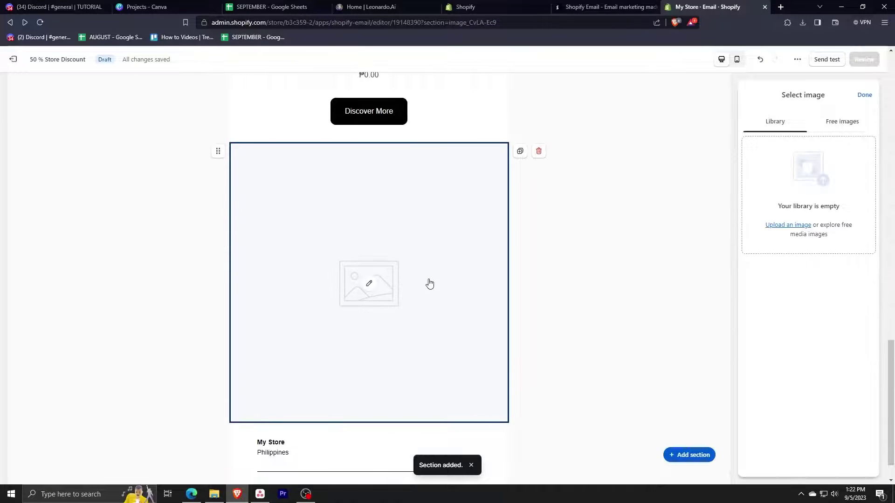
left_click(540, 152)
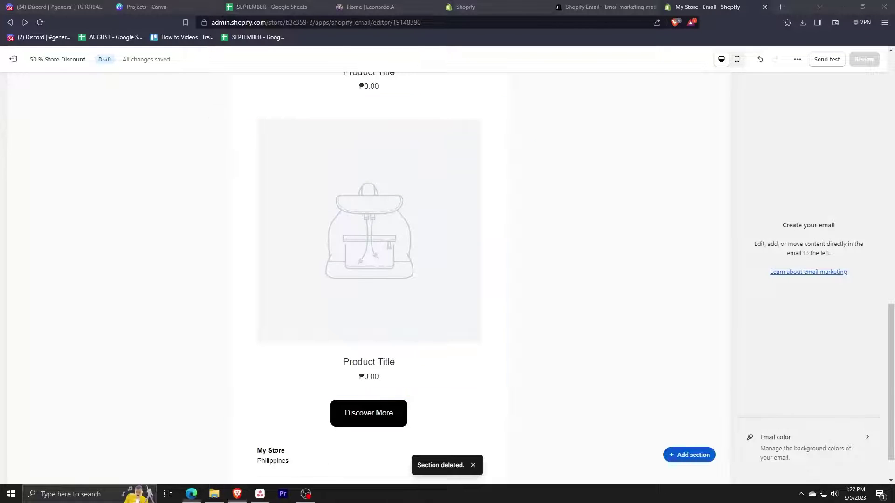
left_click(399, 208)
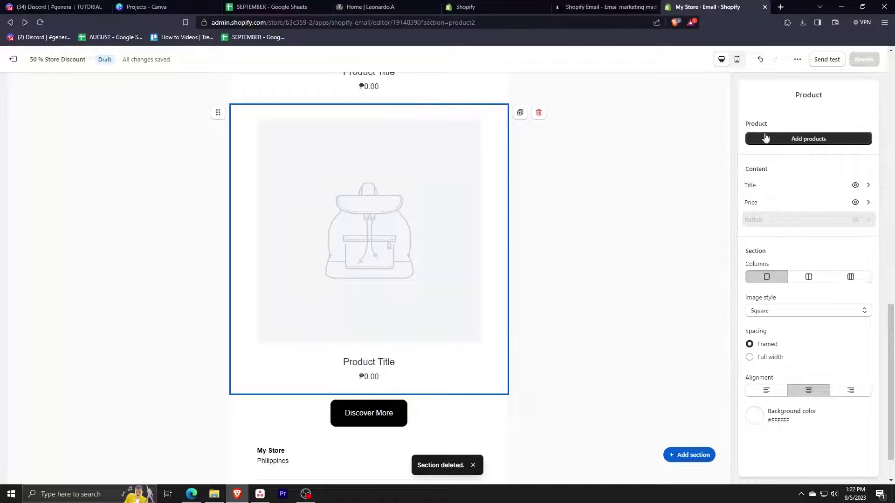
scroll(434, 265, "up", 3)
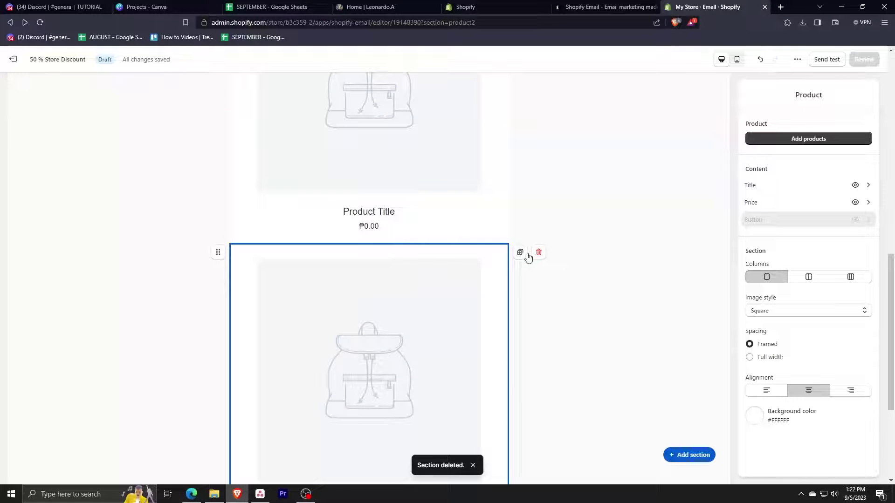
scroll(504, 255, "up", 5)
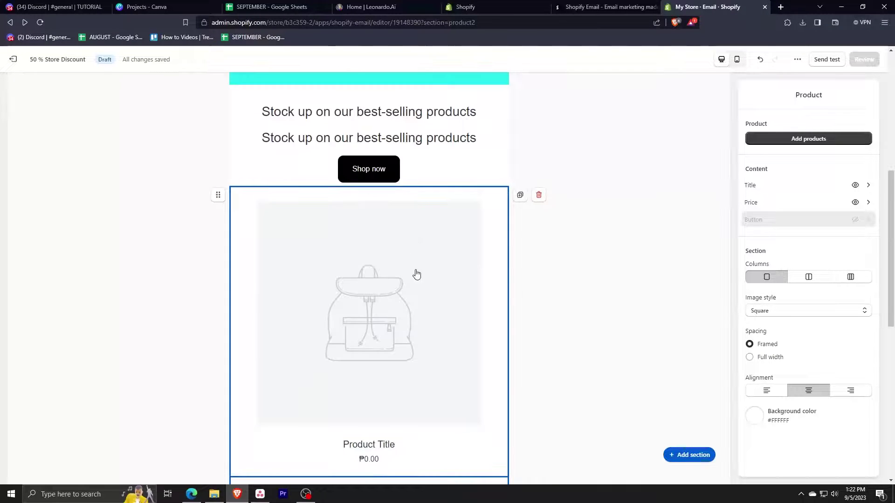
scroll(416, 274, "down", 6)
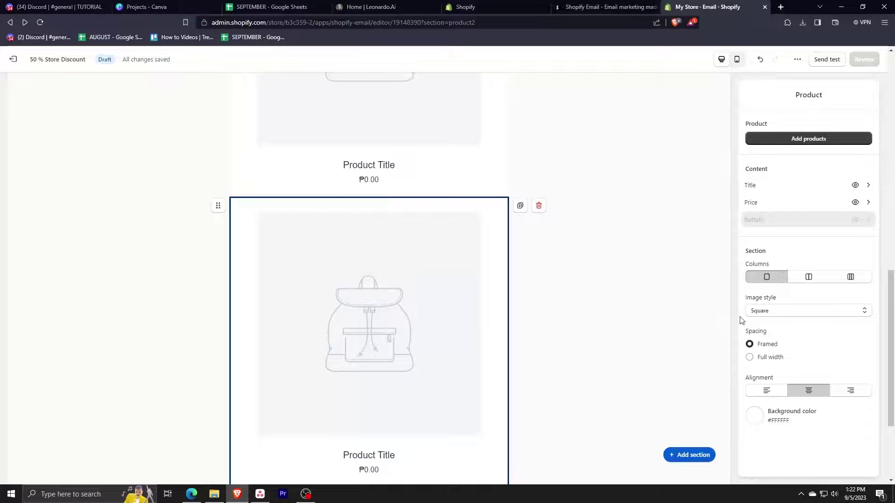
left_click(761, 139)
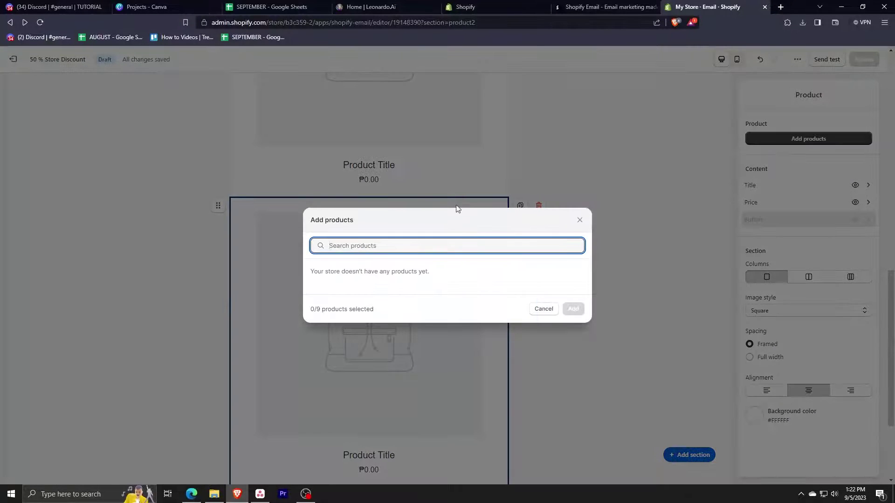
left_click(541, 307)
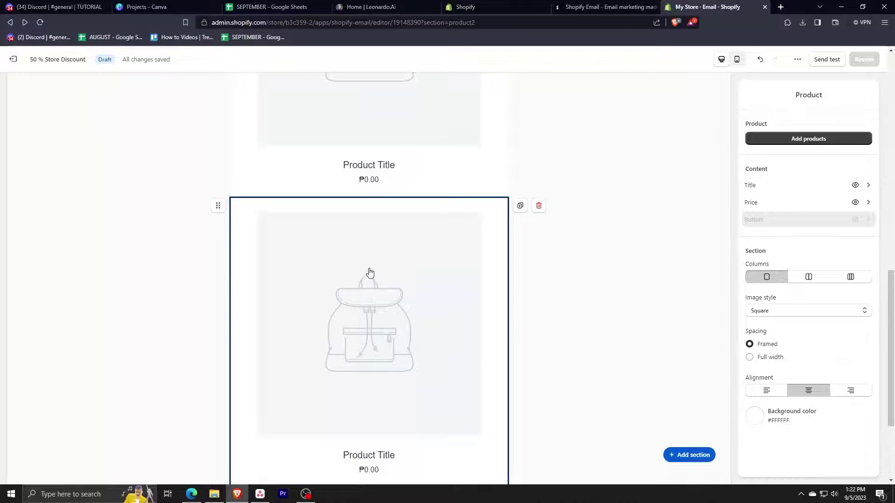
scroll(370, 271, "up", 3)
left_click(368, 209)
scroll(370, 216, "up", 3)
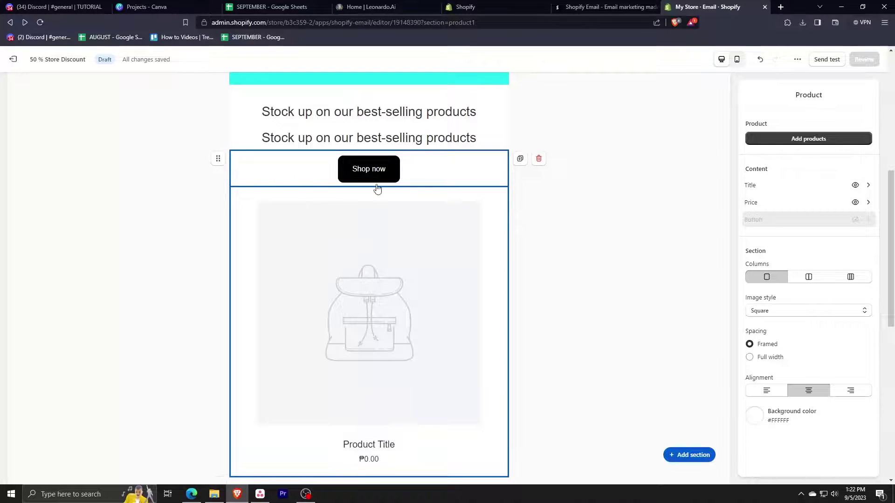
Insert an Image block under the Shop now button and upload the panda illustration into it
left_click(370, 188)
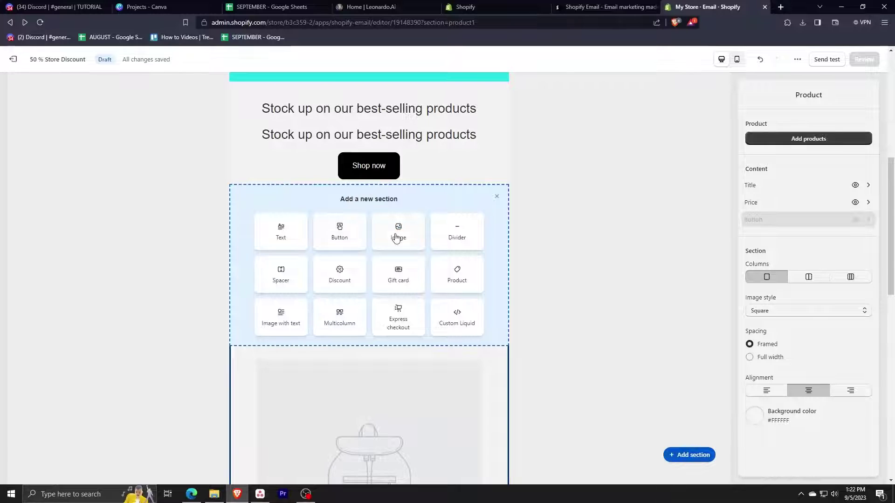
left_click(396, 237)
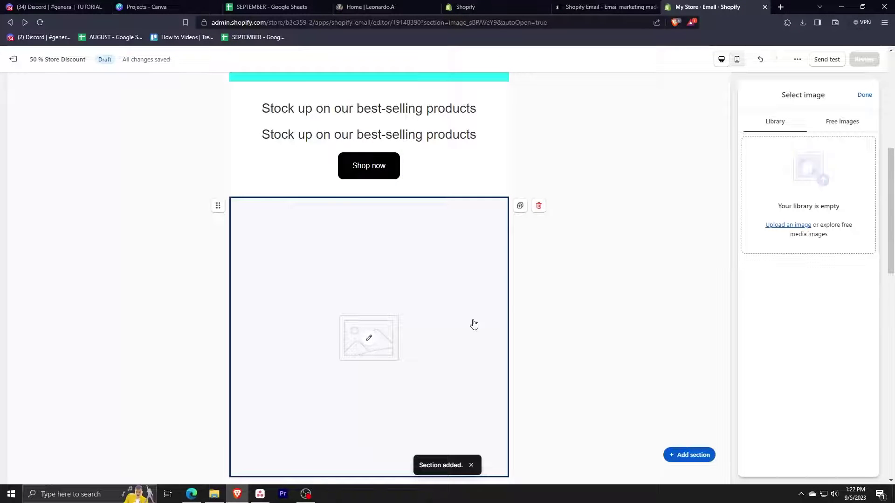
left_click(787, 225)
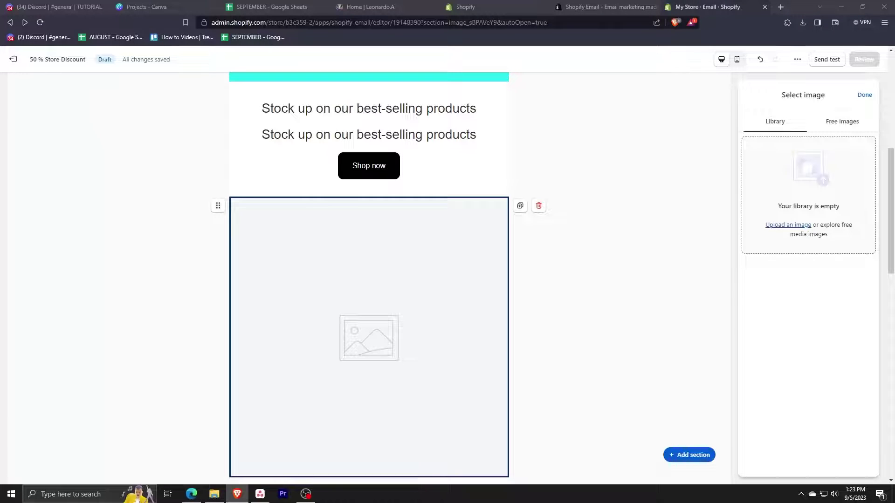
double_click(205, 138)
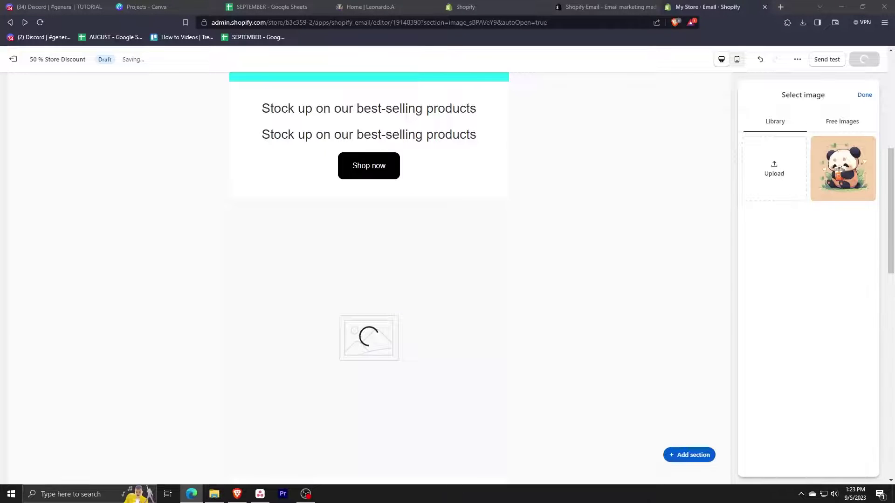
scroll(564, 307, "down", 1)
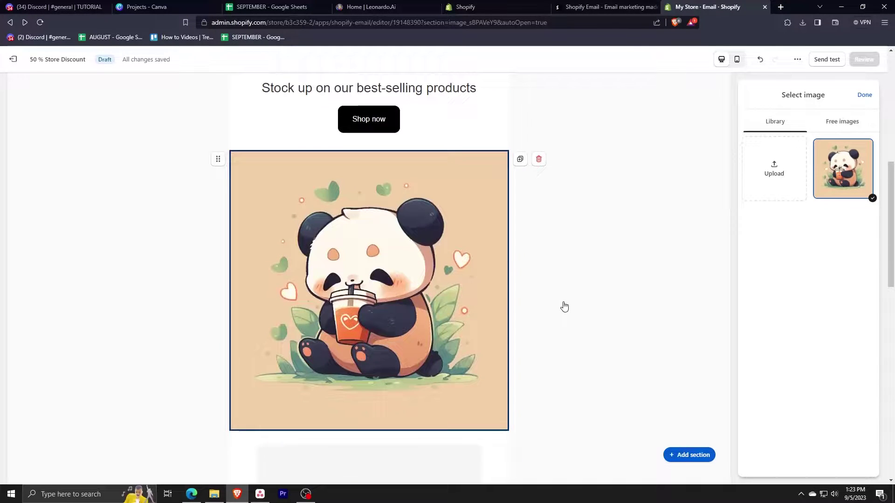
scroll(564, 306, "down", 1)
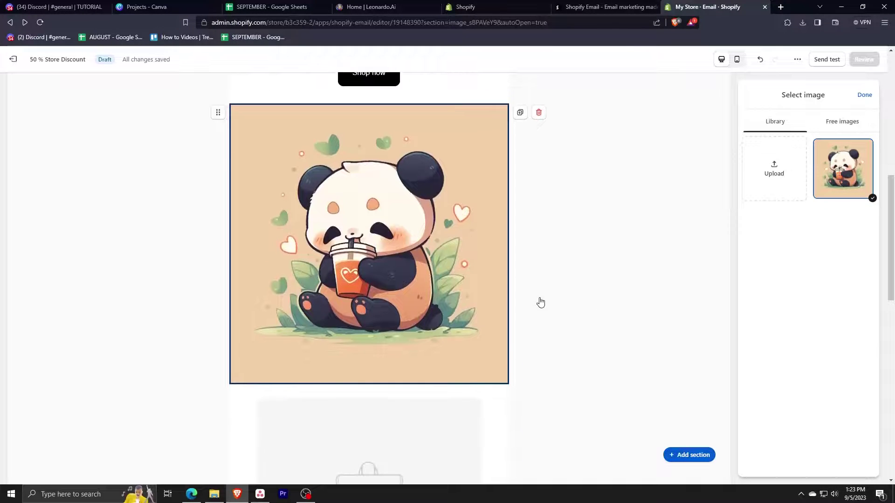
left_click(864, 98)
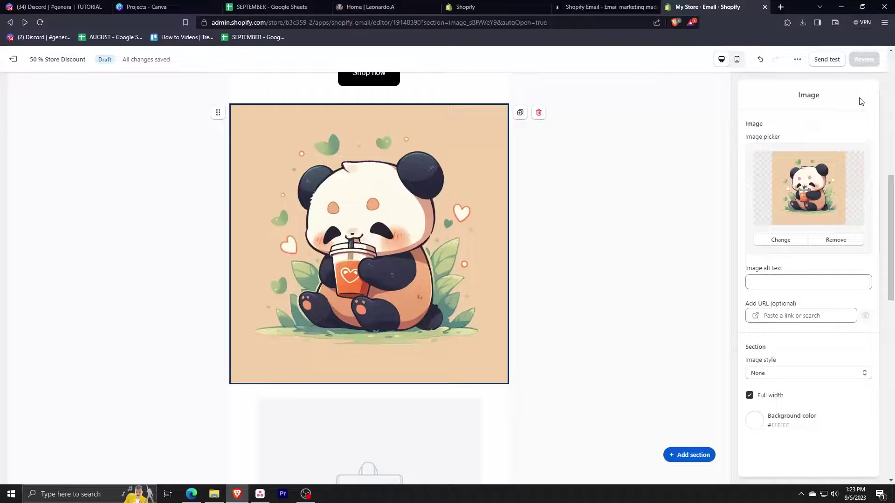
scroll(594, 286, "up", 4)
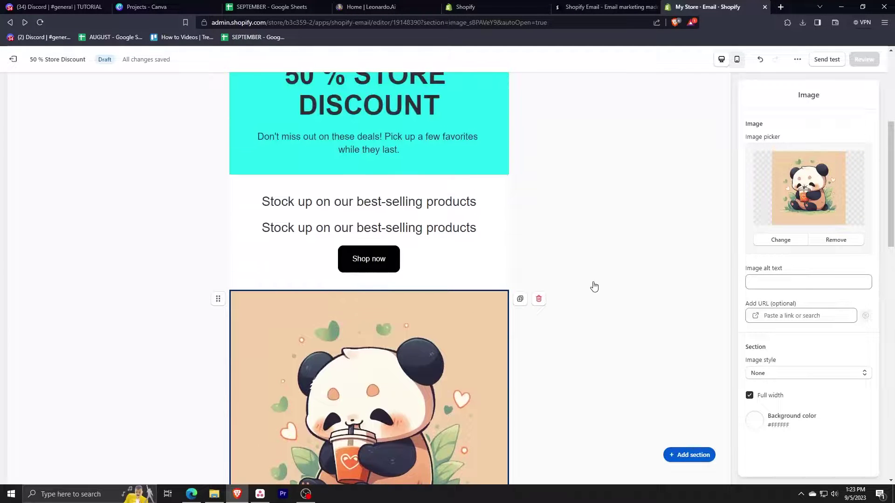
scroll(594, 286, "down", 2)
scroll(594, 283, "down", 1)
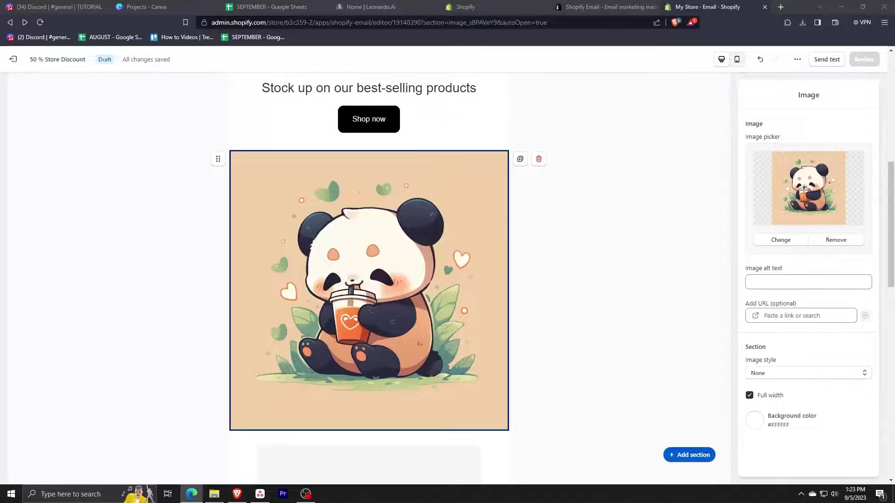
scroll(813, 349, "down", 1)
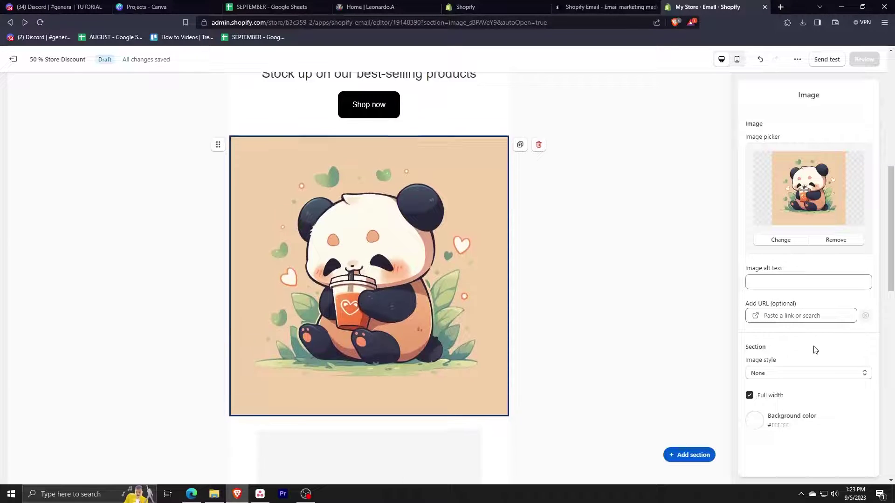
key("alt+Tab")
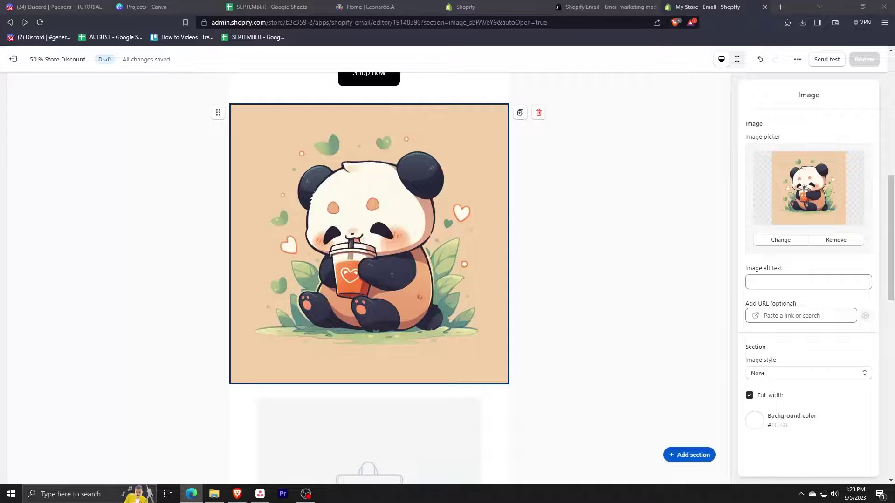
left_click(789, 313)
left_click(791, 353)
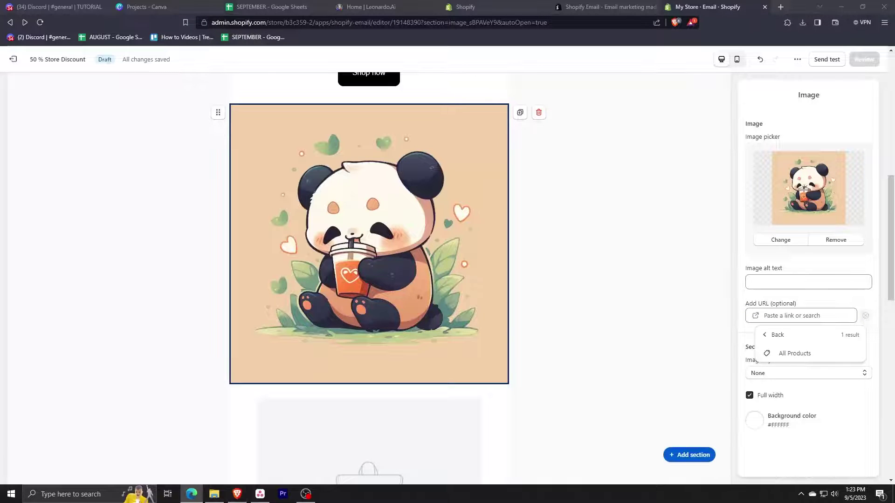
left_click(788, 353)
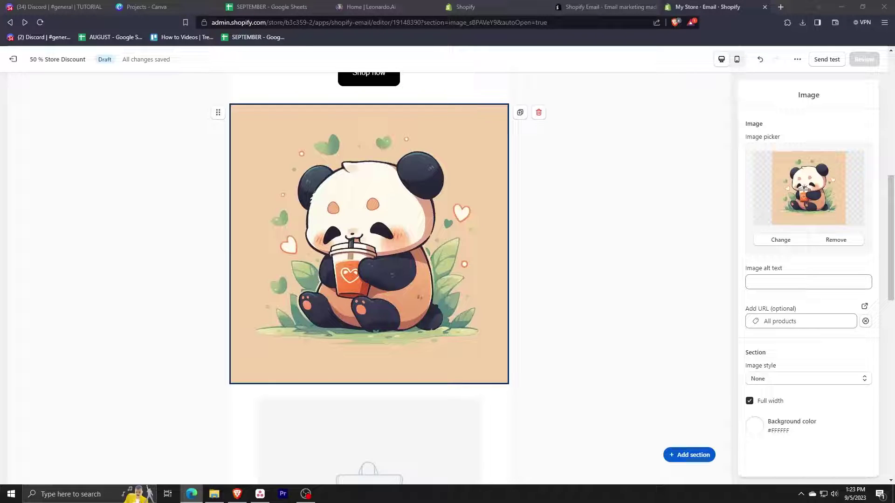
left_click(812, 353)
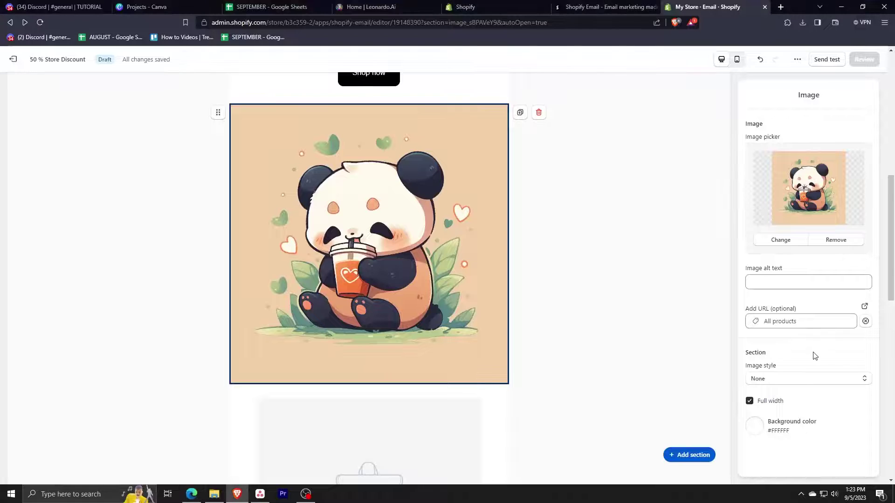
key("alt+Tab")
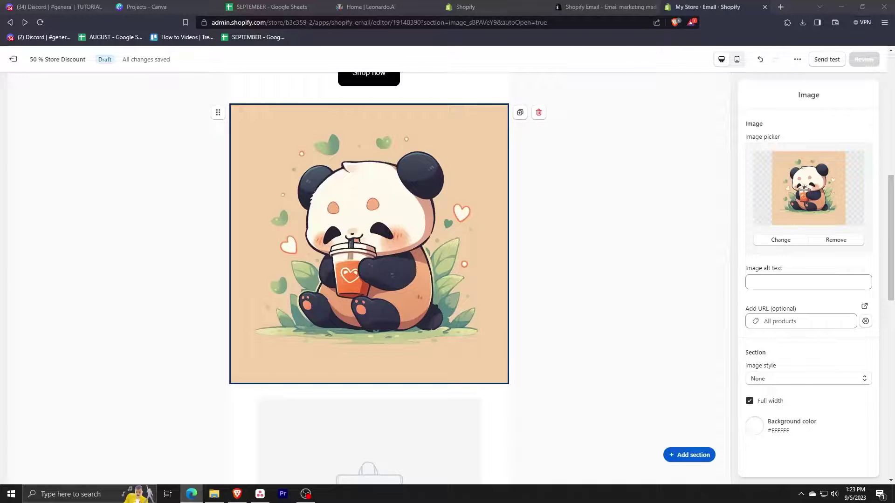
key("alt+Tab")
scroll(814, 344, "down", 1)
scroll(813, 343, "up", 2)
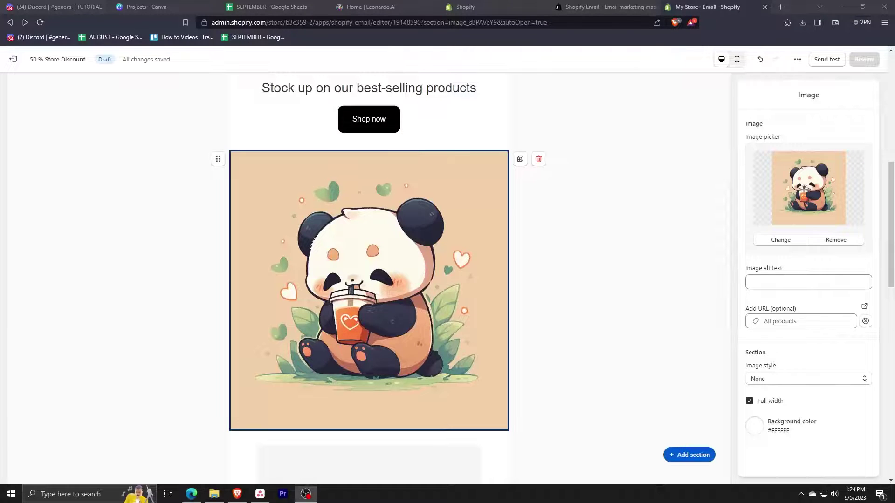
Switch the 50 % Store Discount email to mobile preview and scroll through its banner and sections
left_click(693, 136)
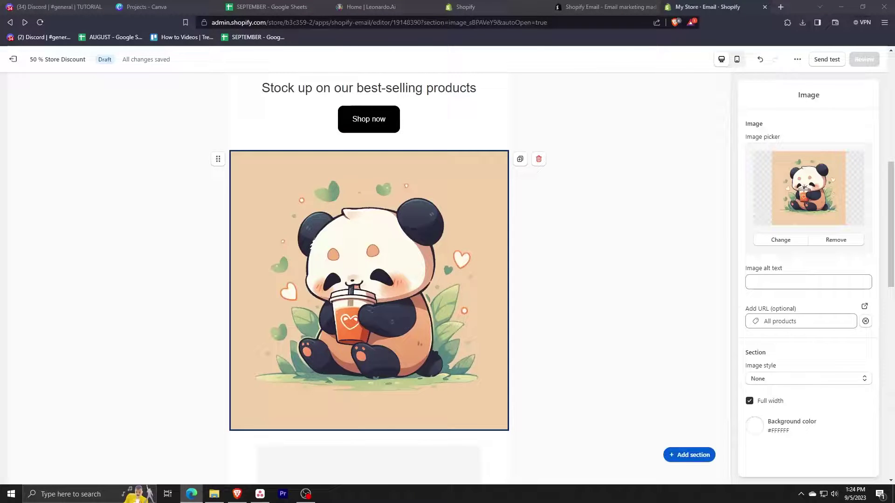
left_click(712, 178)
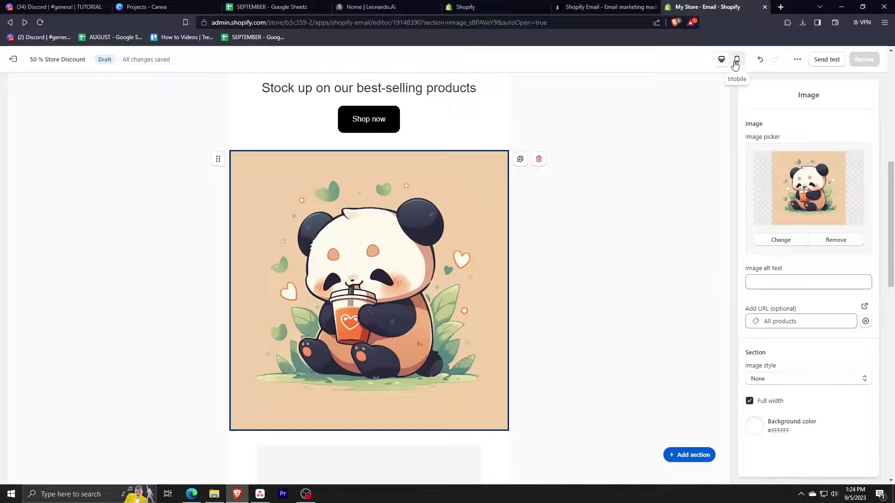
key("alt+Tab")
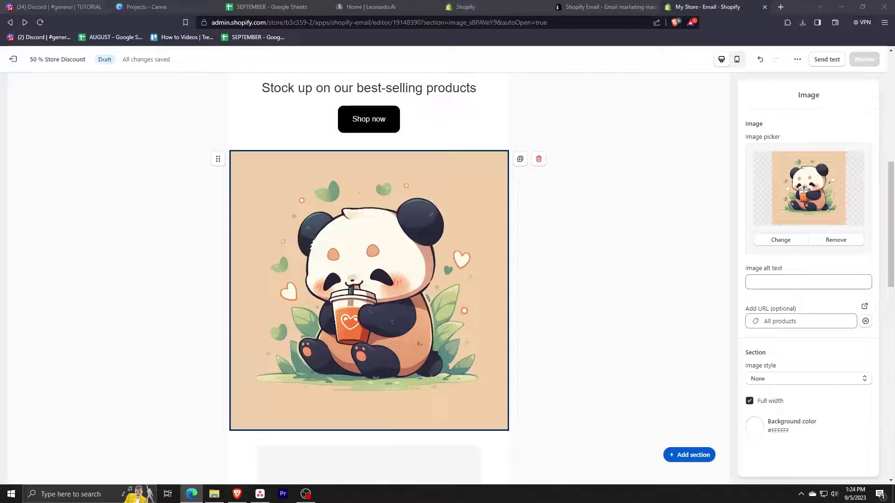
left_click(736, 59)
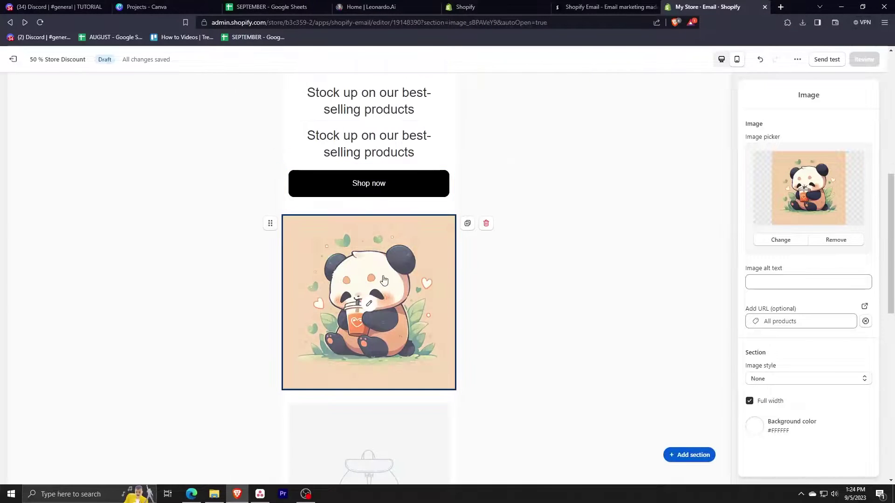
scroll(382, 255, "down", 2)
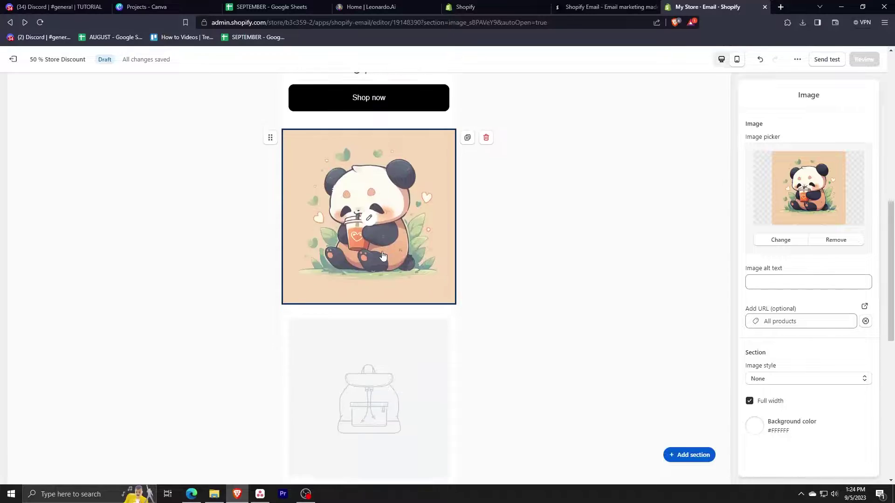
scroll(382, 255, "up", 10)
scroll(382, 254, "down", 4)
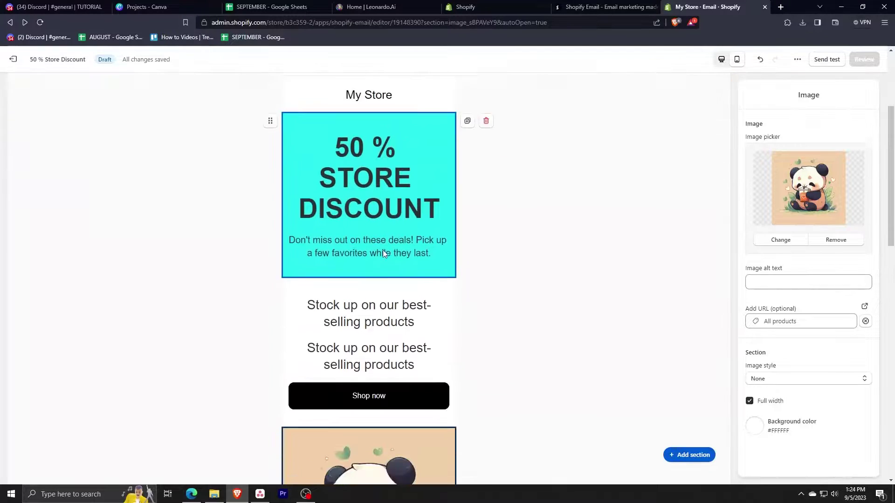
scroll(382, 253, "down", 1)
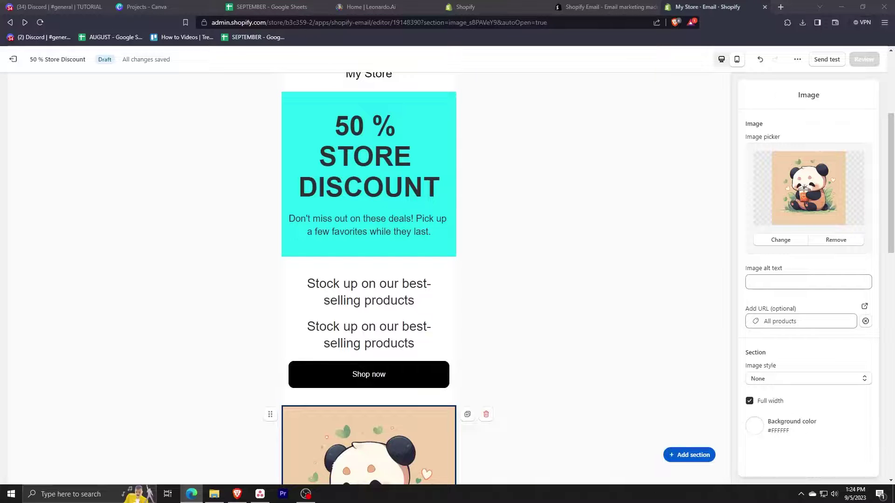
left_click(821, 61)
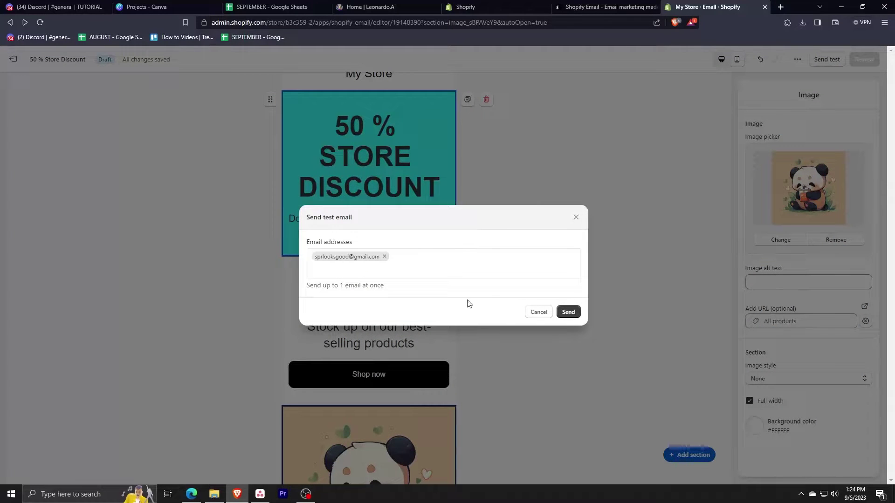
key("alt+Tab")
left_click(391, 261)
key("alt+Tab")
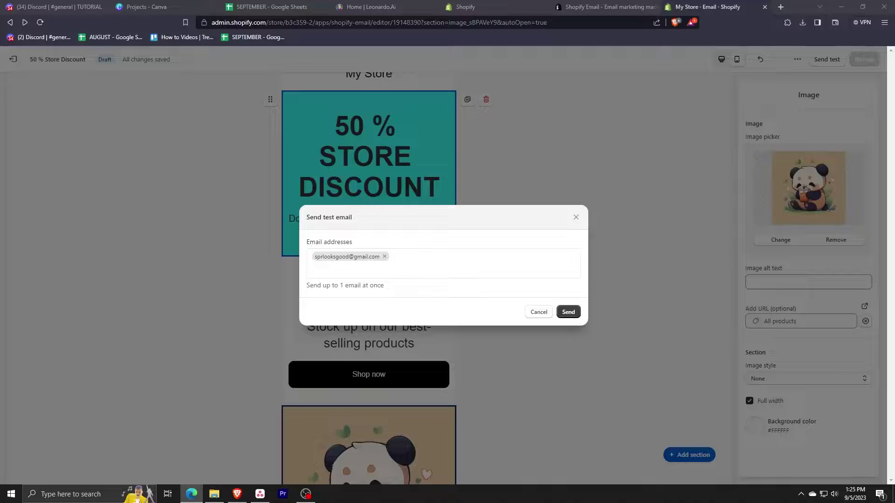
left_click(524, 238)
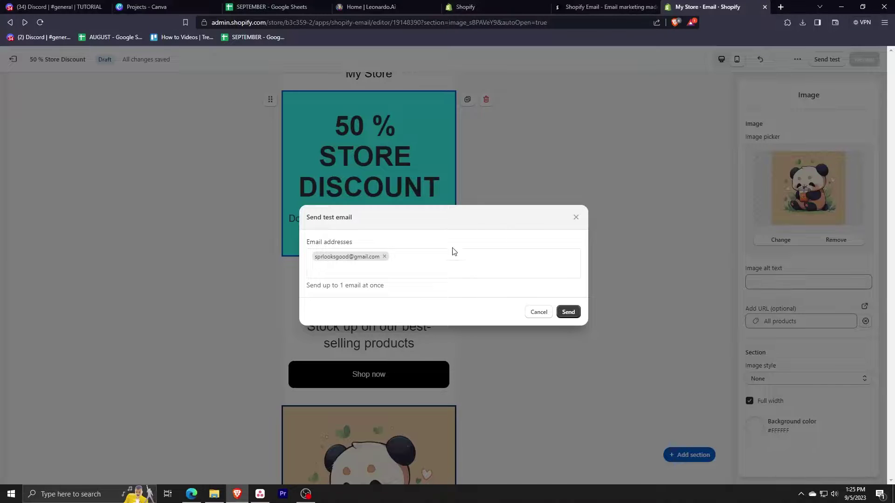
left_click(568, 312)
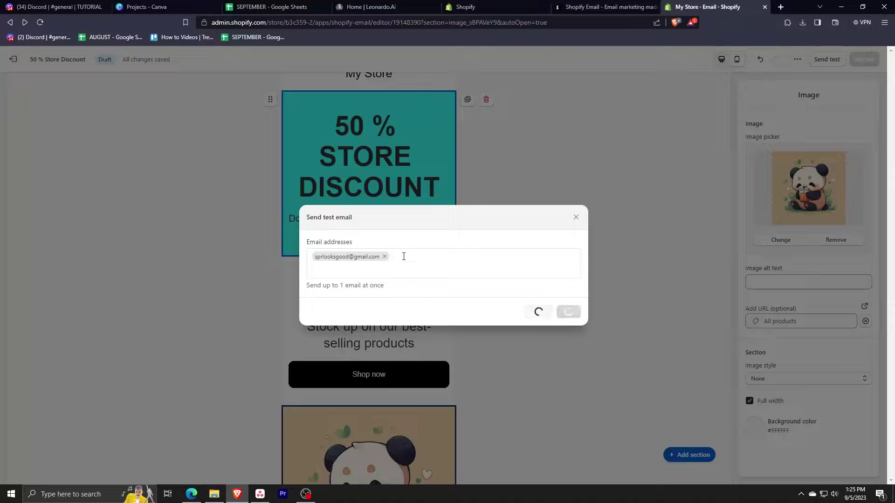
key("alt+Tab")
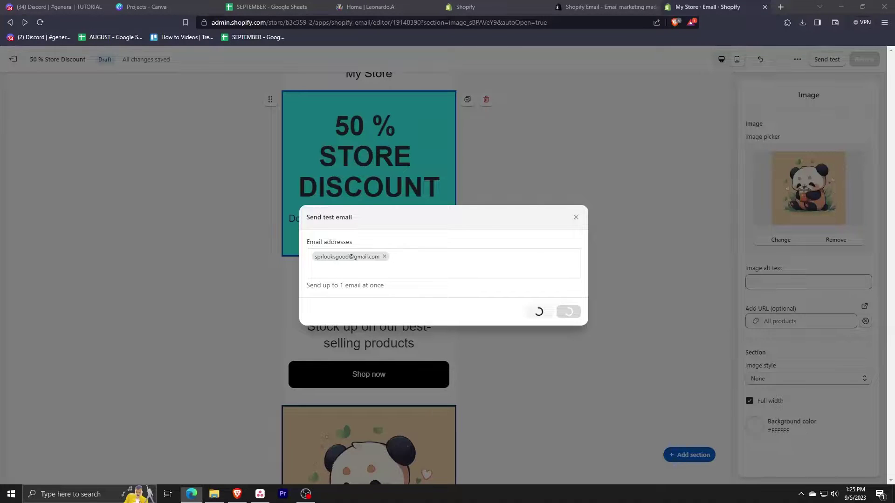
left_click(453, 257)
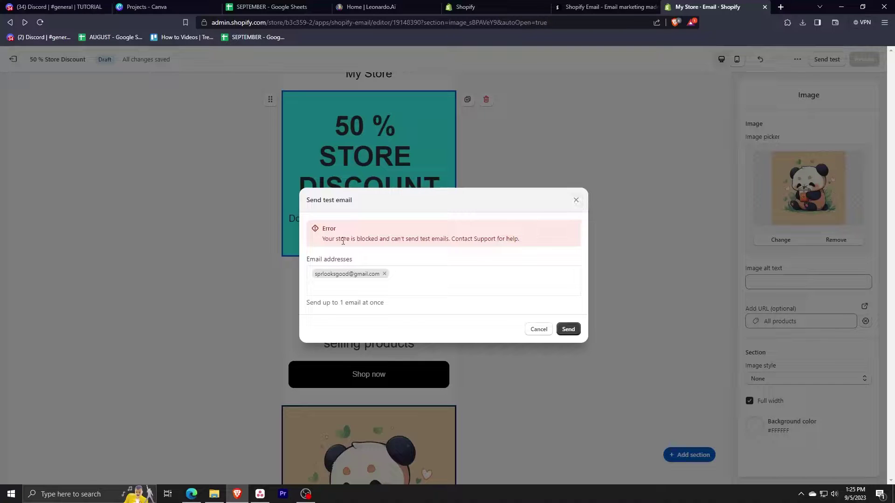
left_click(577, 201)
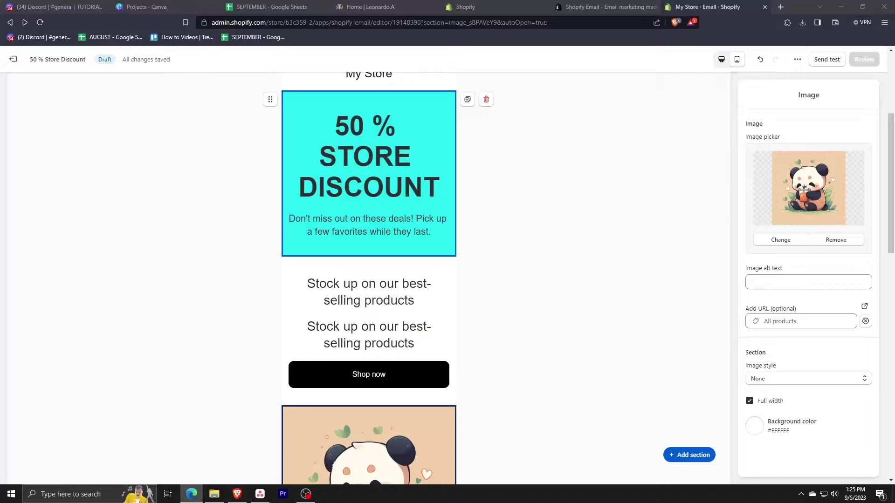
key("alt+Tab")
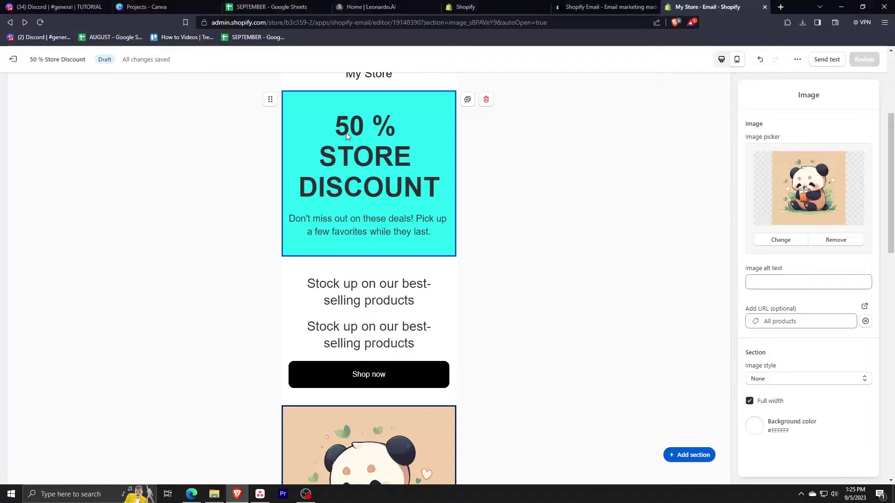
Exit the email editor, filter the Email list to campaigns, then go to the Marketing overview
left_click(13, 60)
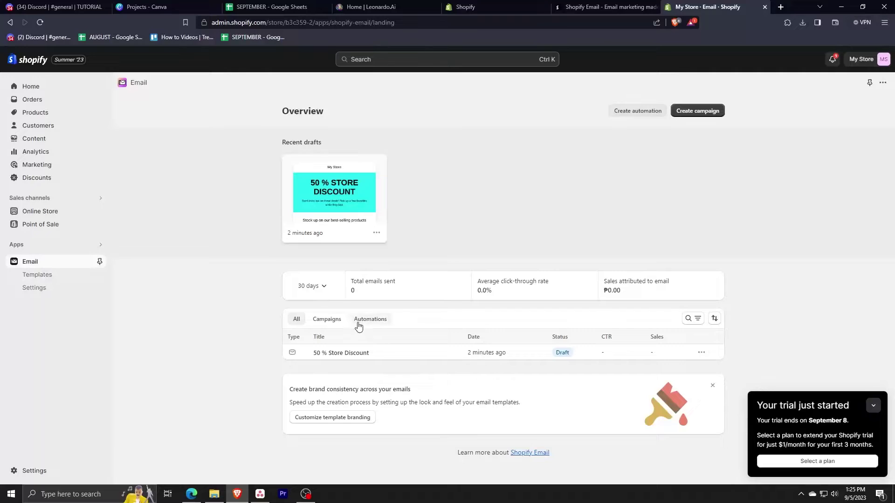
left_click(331, 325)
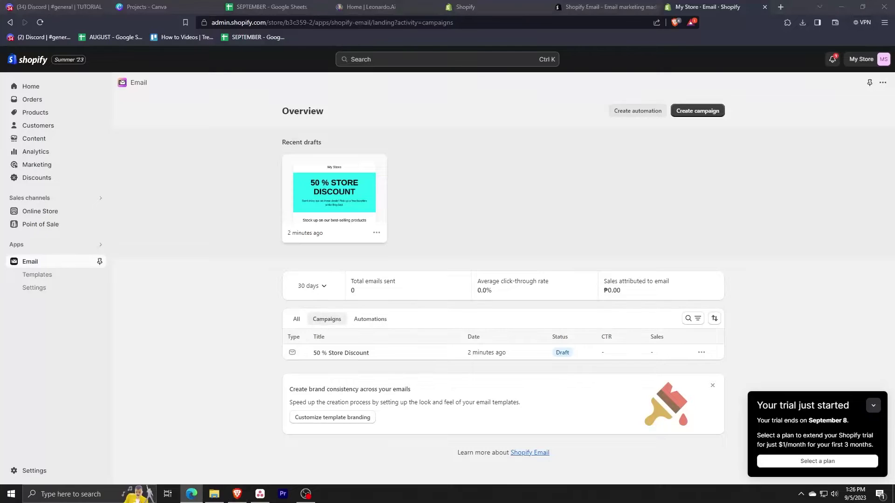
left_click(317, 302)
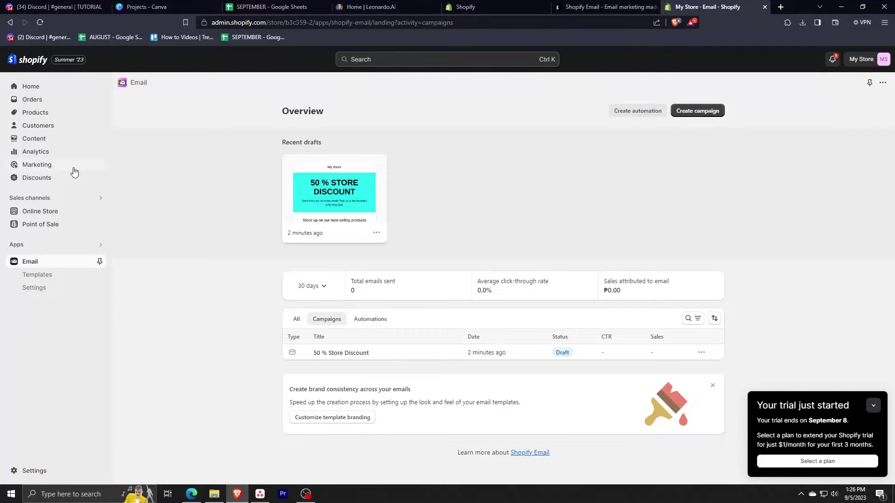
left_click(36, 165)
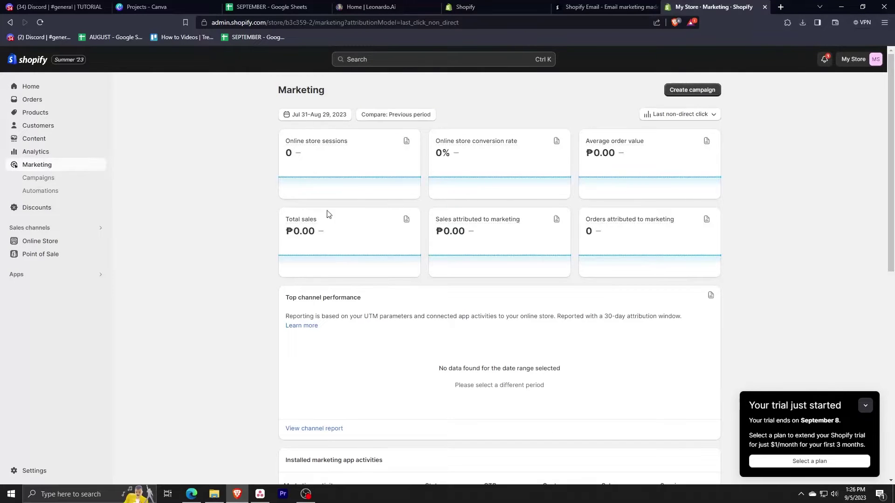
Open the Marketing Campaigns report, which shows no data for Jul 31–Aug 29, 2023
scroll(330, 219, "down", 4)
scroll(351, 239, "down", 1)
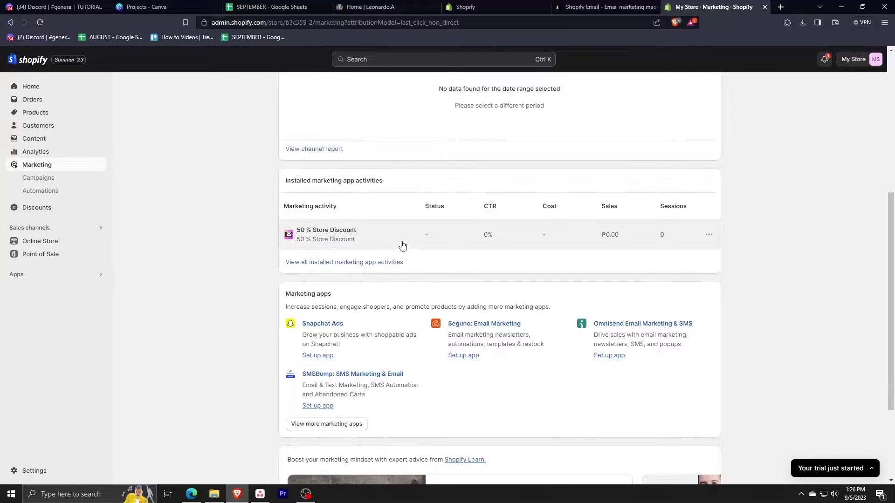
scroll(409, 263, "down", 3)
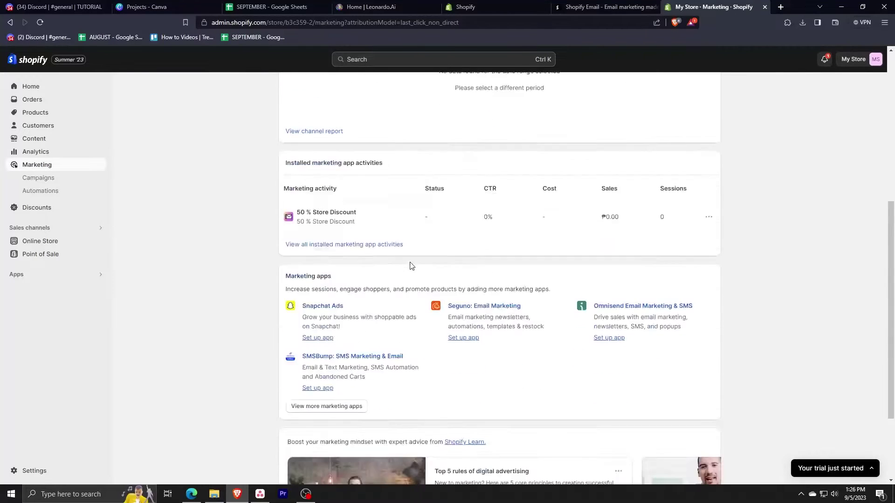
scroll(408, 252, "up", 2)
key("alt+Tab")
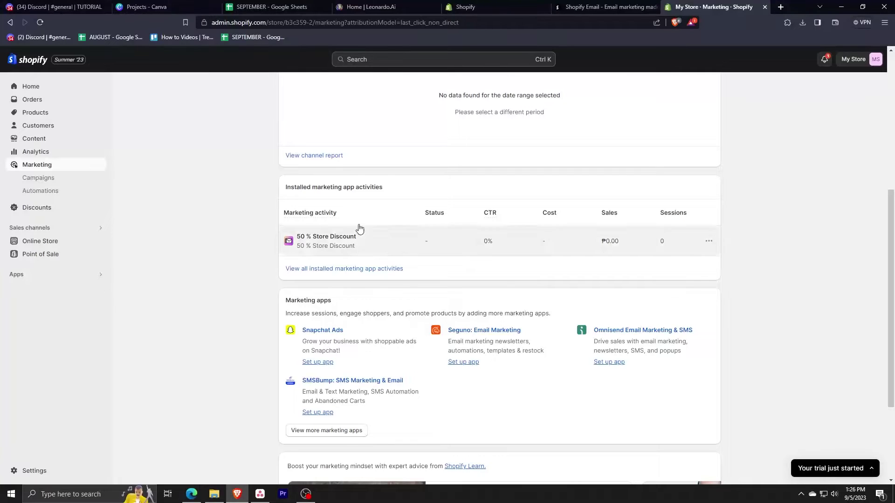
left_click(47, 178)
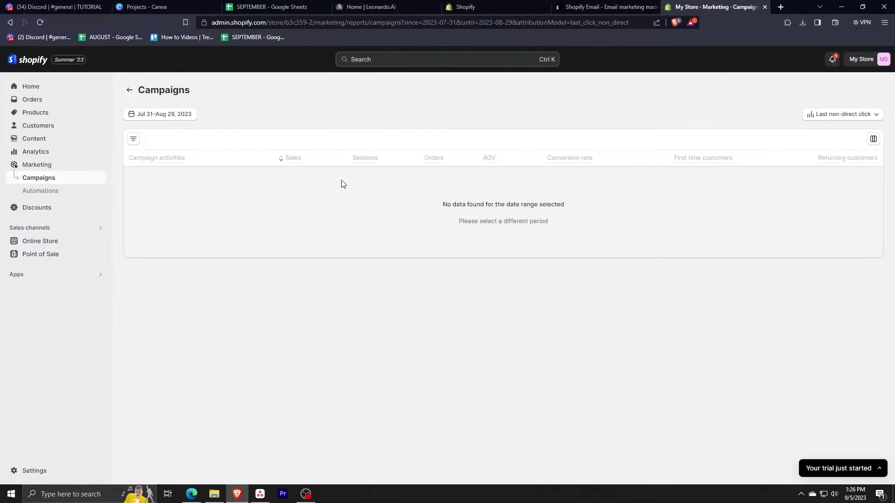